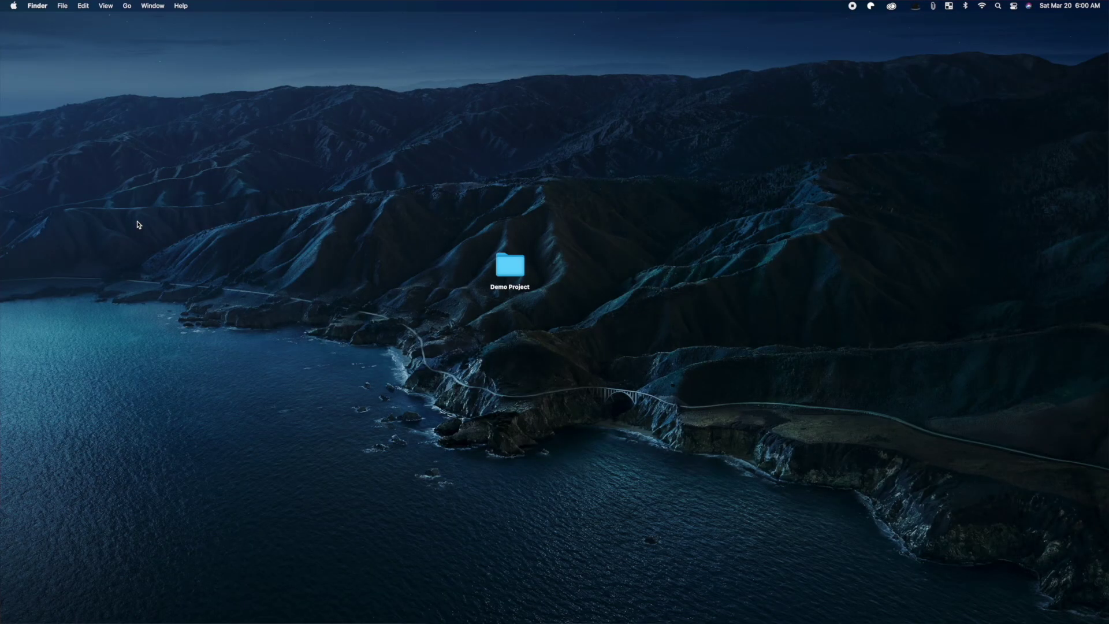
- Browse the A-Roll, B-Roll and Music folders in Demo Project, then return to Final Cut Pro
double_click(519, 269)
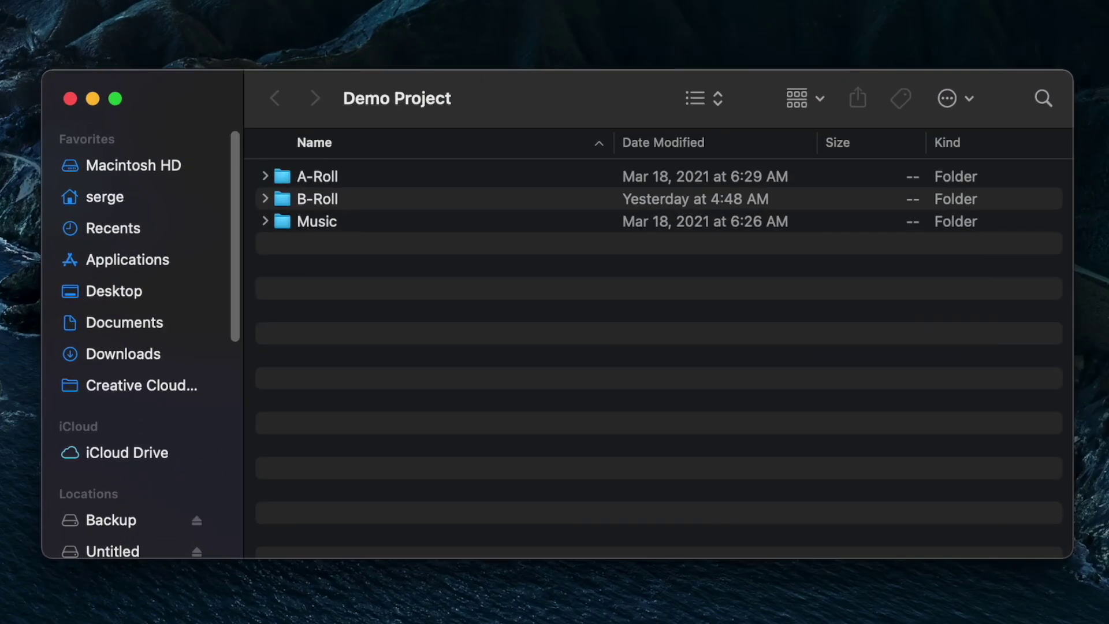
click(351, 178)
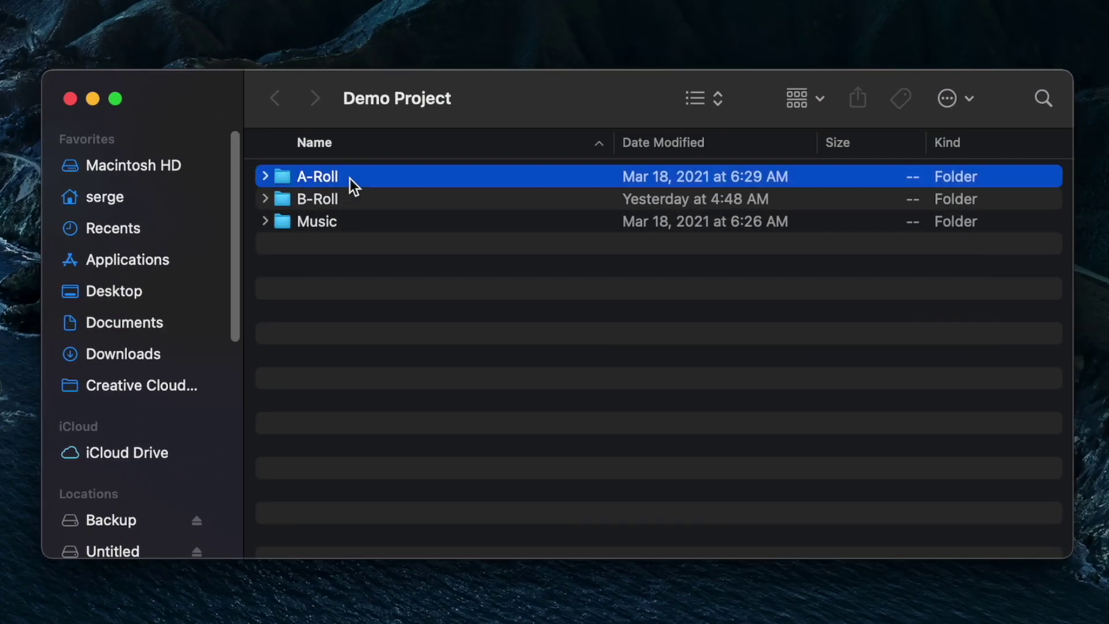
click(358, 197)
click(352, 222)
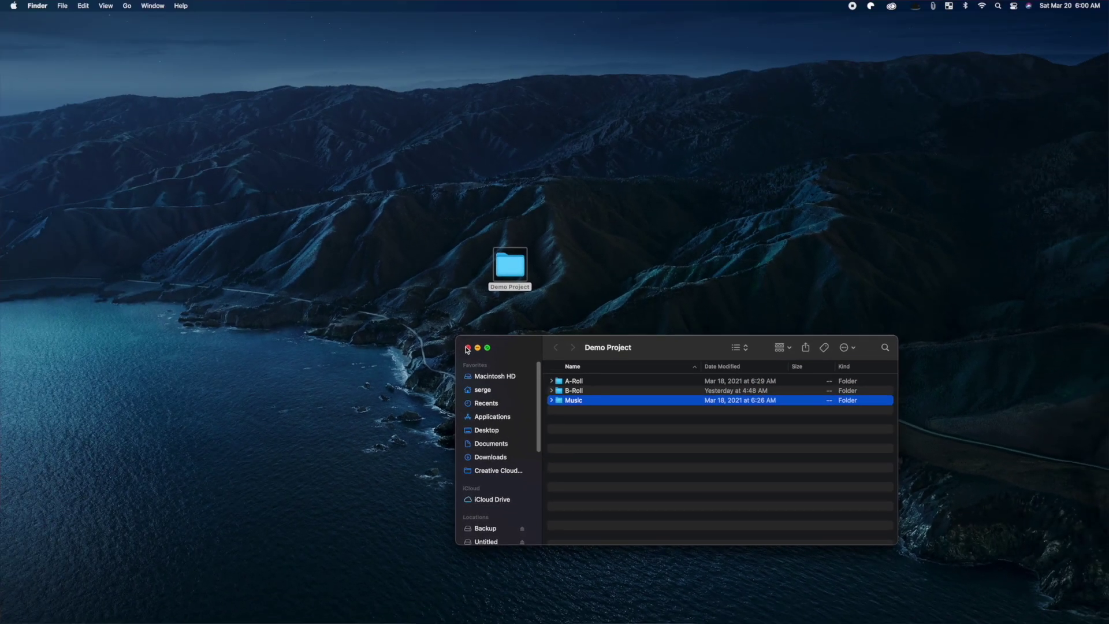
click(70, 98)
key(super+Tab)
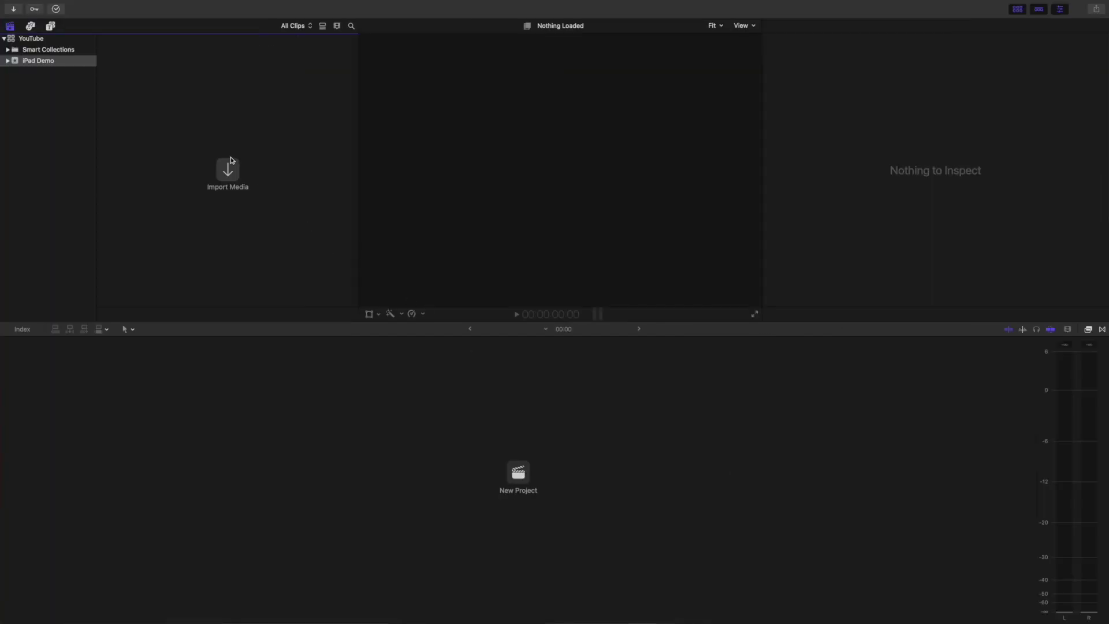
- Import all Demo Project media into the iPad Demo event, with keywords from folders
click(229, 169)
click(363, 360)
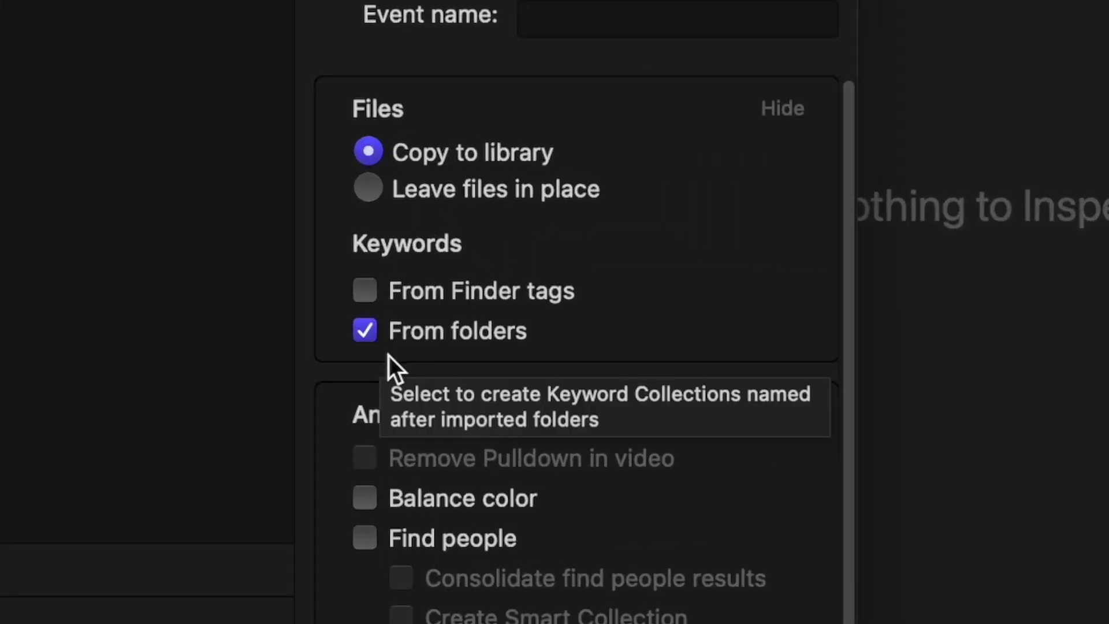
click(865, 485)
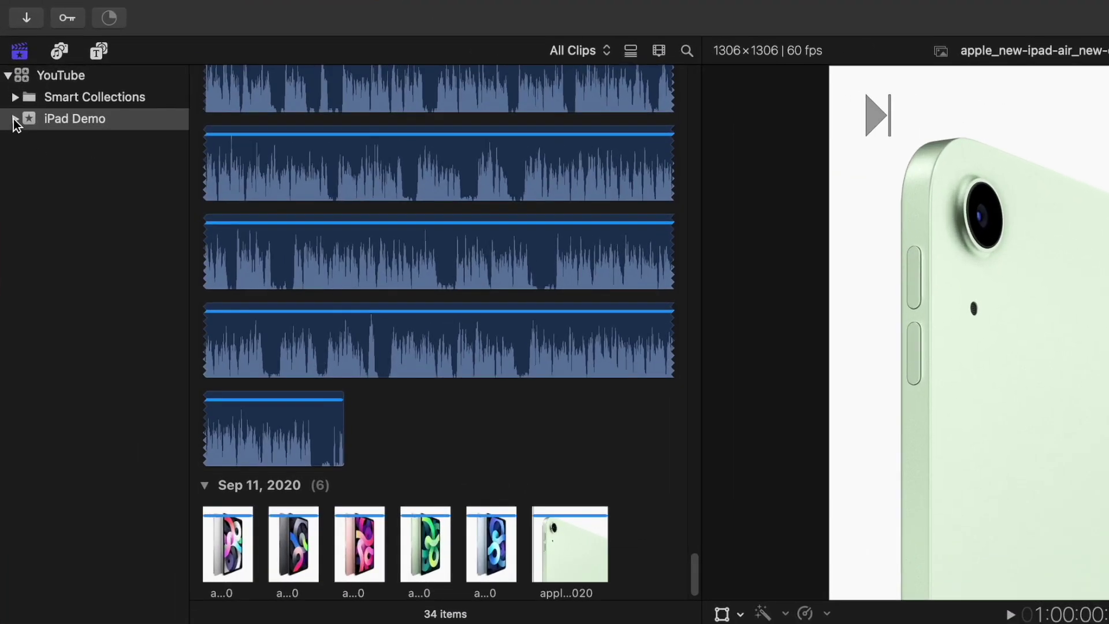
- Expand iPad Demo and browse the A-Roll and B-Roll keyword collections
click(9, 80)
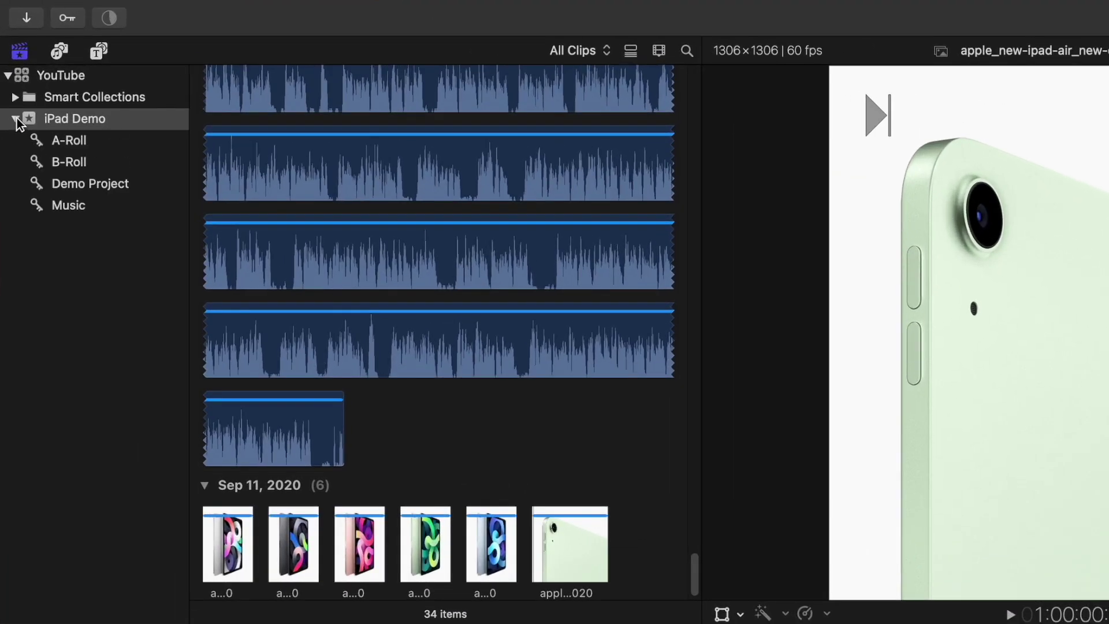
click(63, 142)
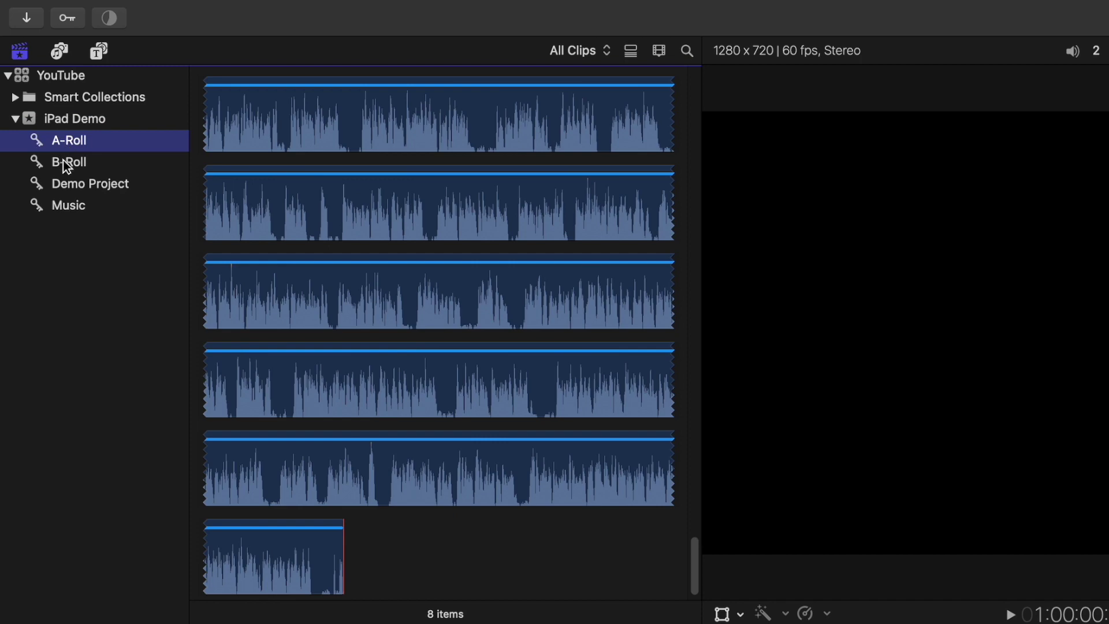
click(63, 161)
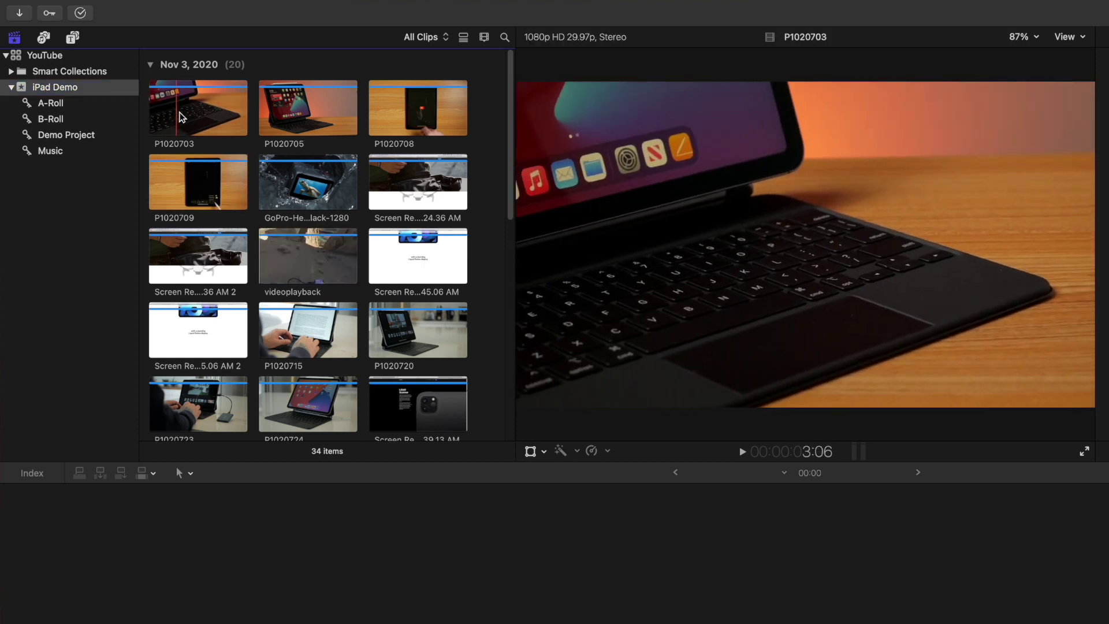
- Mark the whole of clip P1020703 as a favorite
click(214, 112)
mouse_move(172, 4)
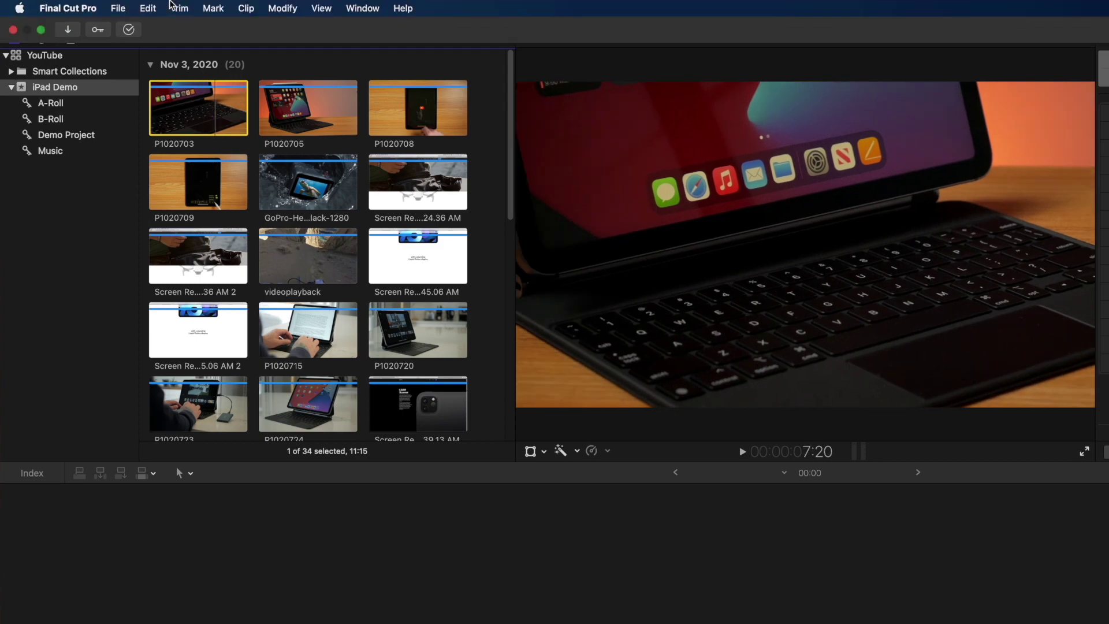
click(212, 8)
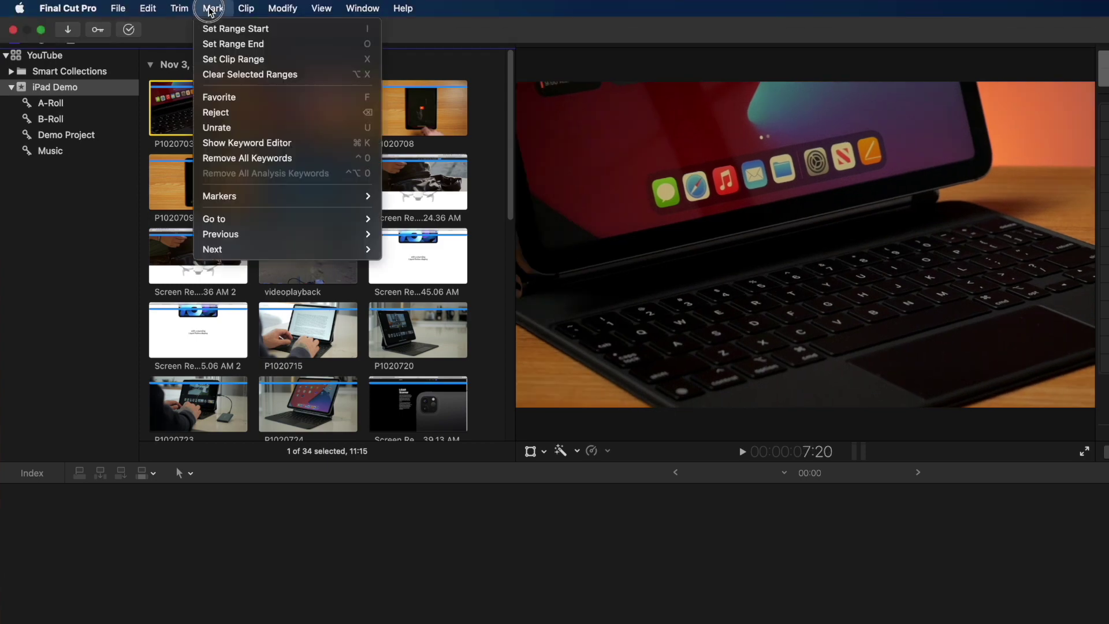
click(231, 97)
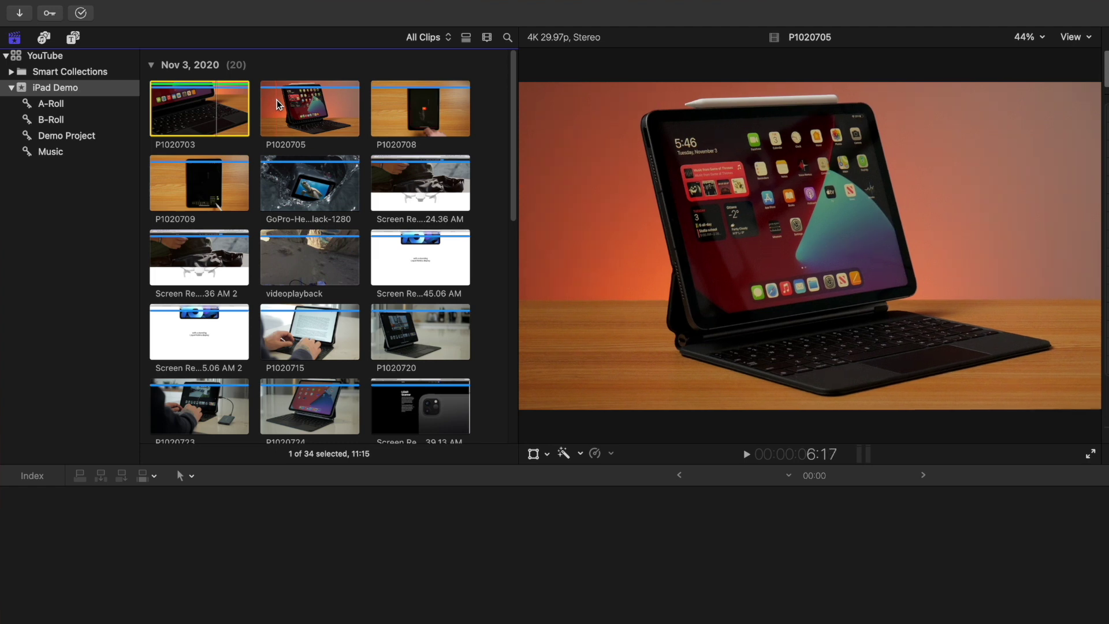
- Mark a roughly 5-second range of clip P1020705 as a favorite
key(i)
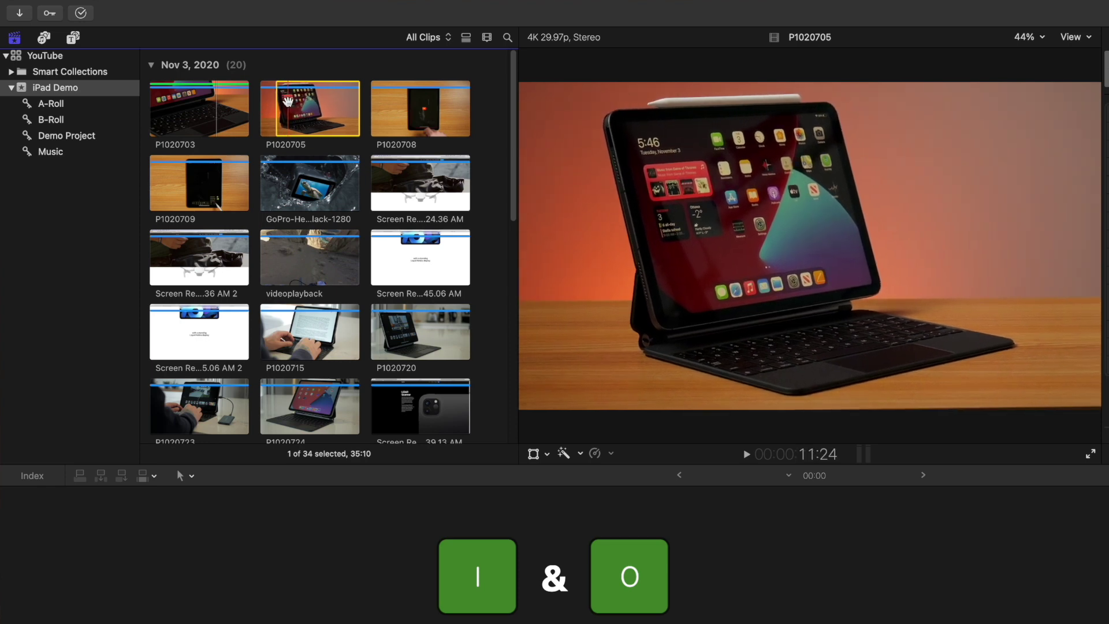
key(o)
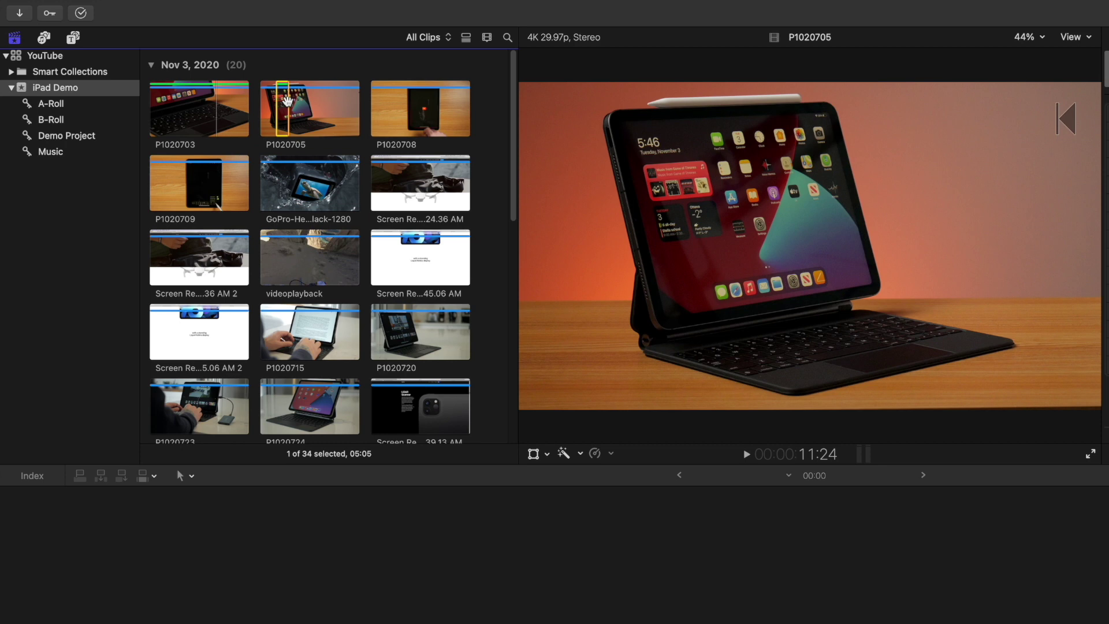
drag(323, 111, 332, 109)
key(f)
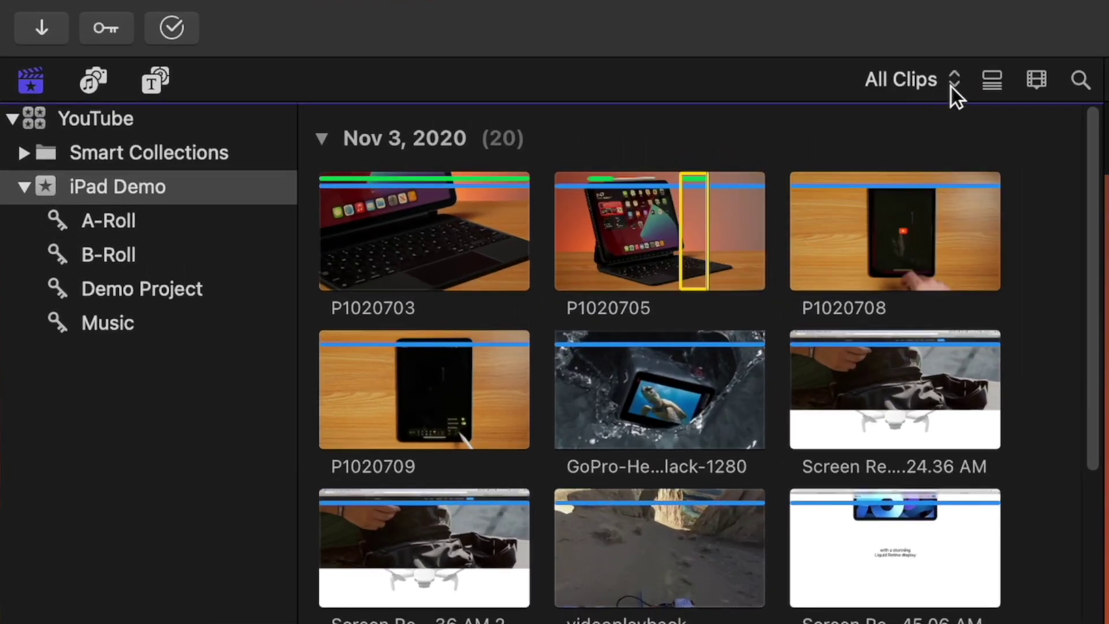
- Filter the browser to Favorites and review the two favorited P1020705 sections
click(445, 37)
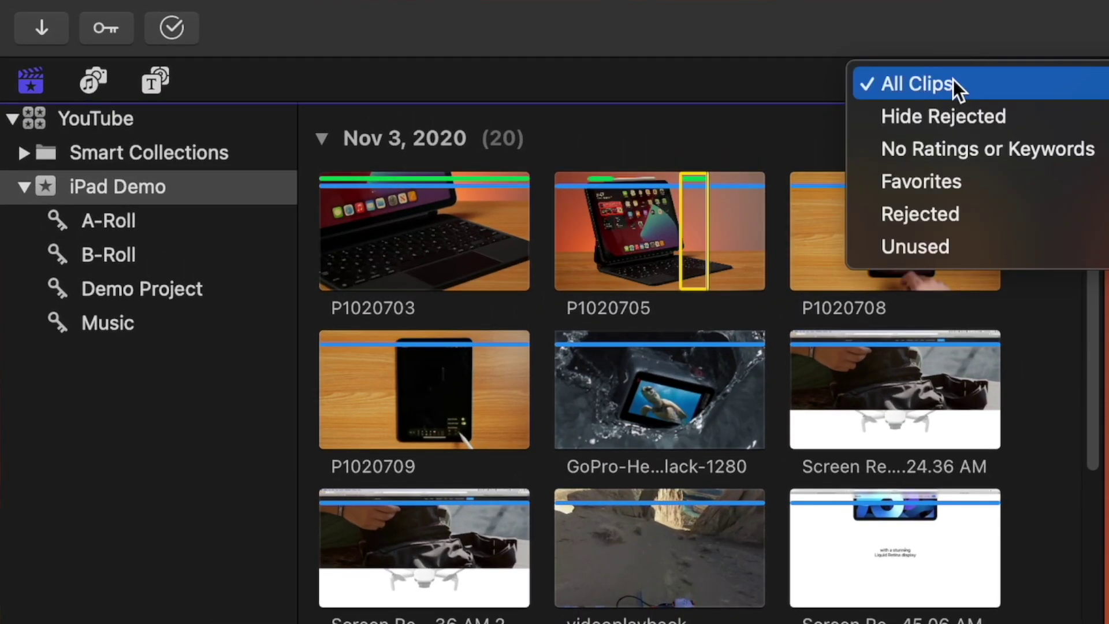
click(932, 181)
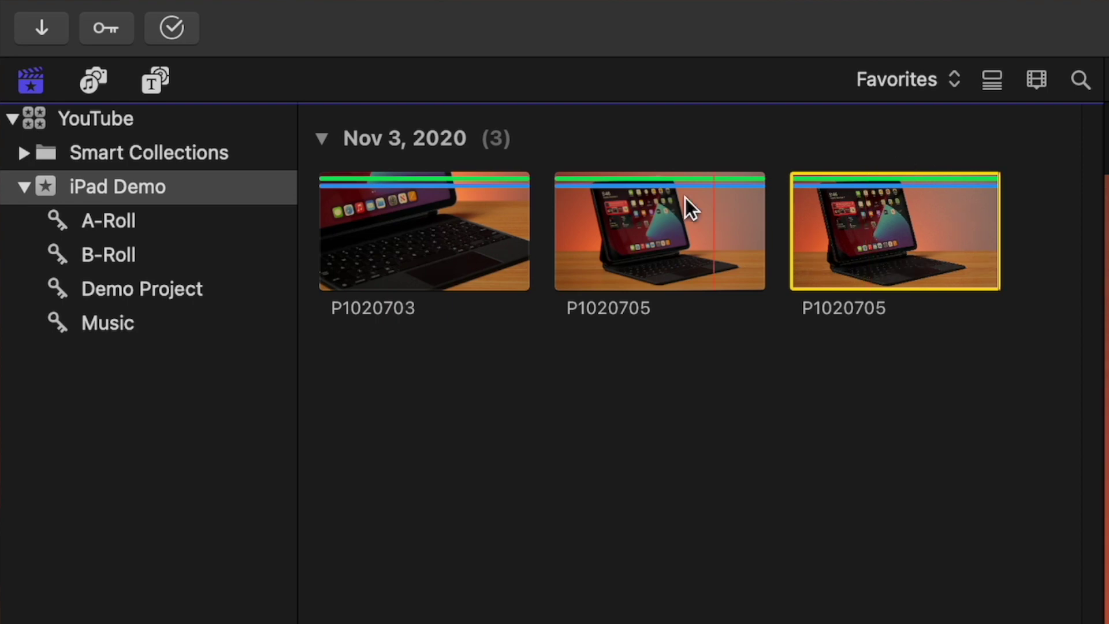
click(686, 223)
click(844, 236)
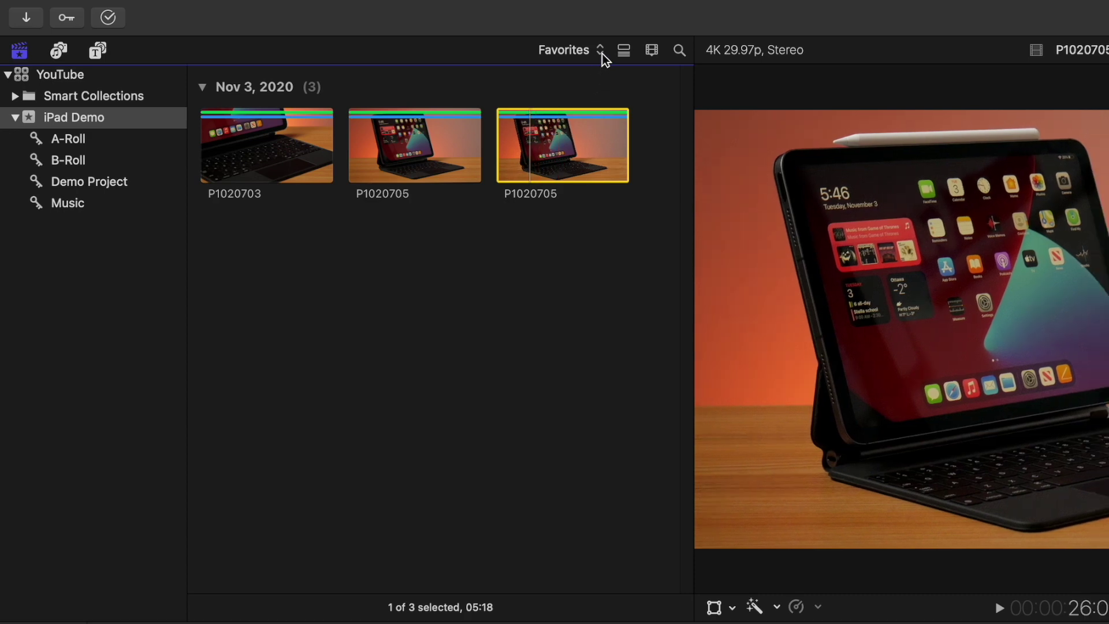
- Switch the browser clip filter to Hide Rejected
click(602, 54)
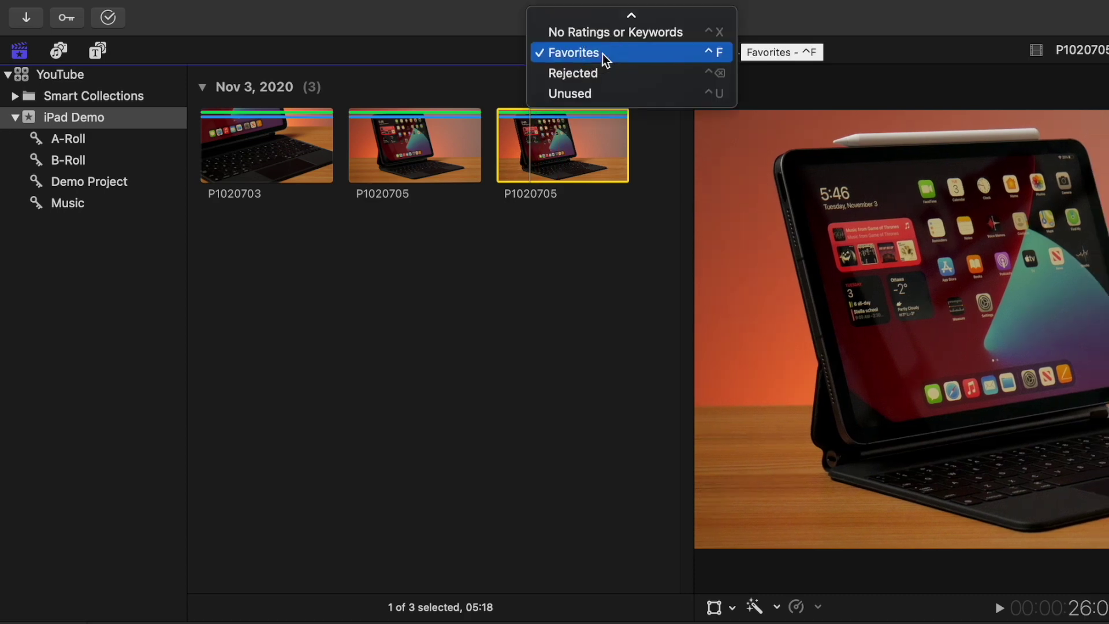
scroll(602, 53, up, 2)
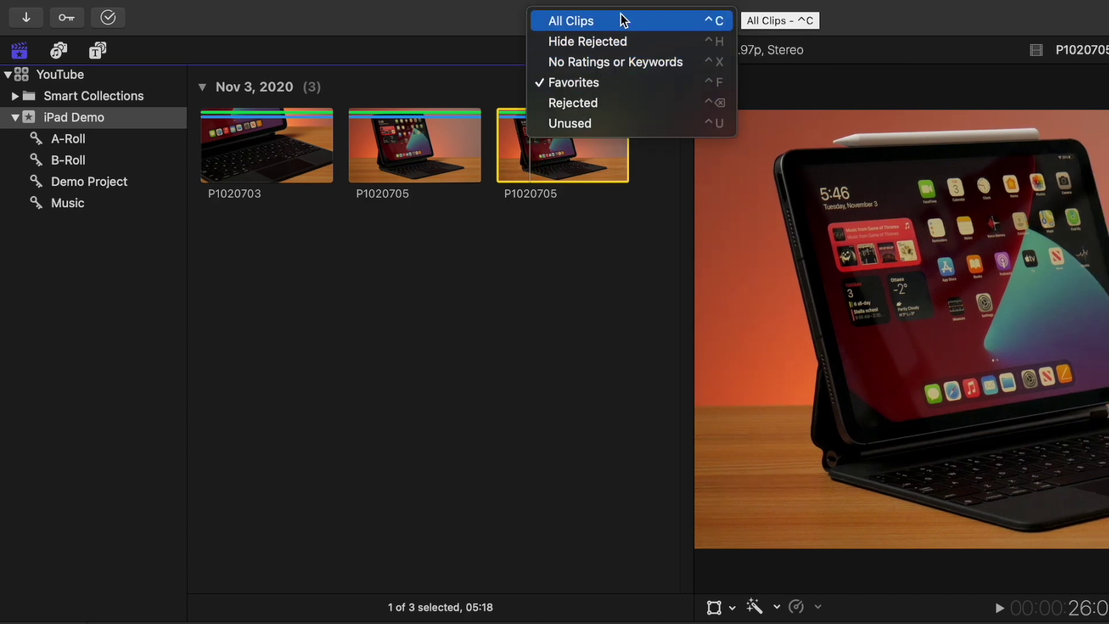
click(622, 40)
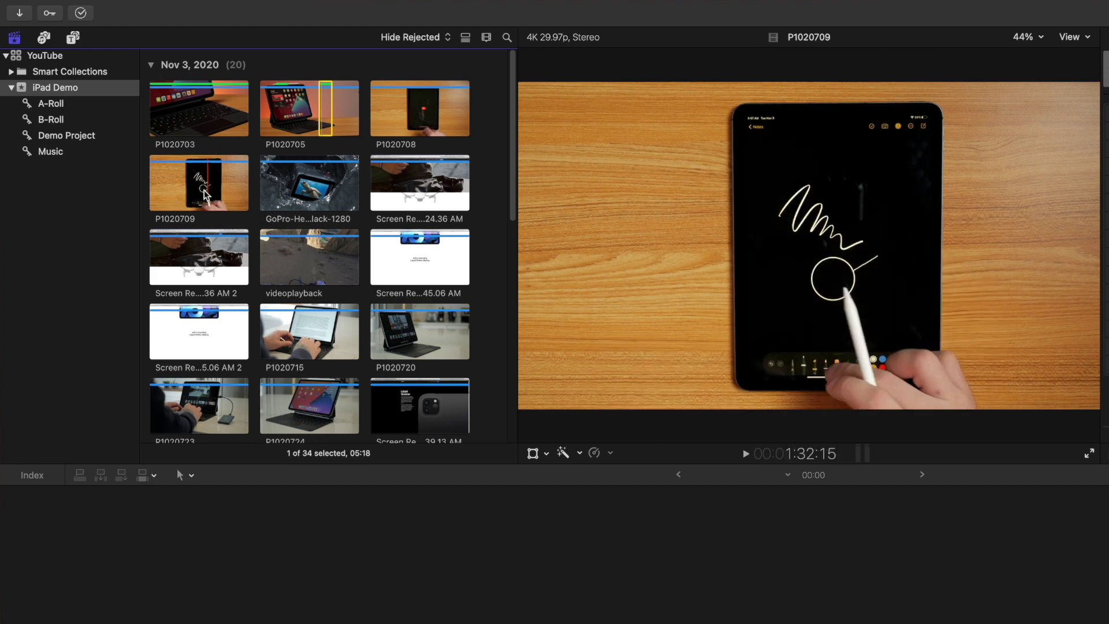
- Reject clip P1020709, then set the filter to All Clips so it reappears
click(171, 186)
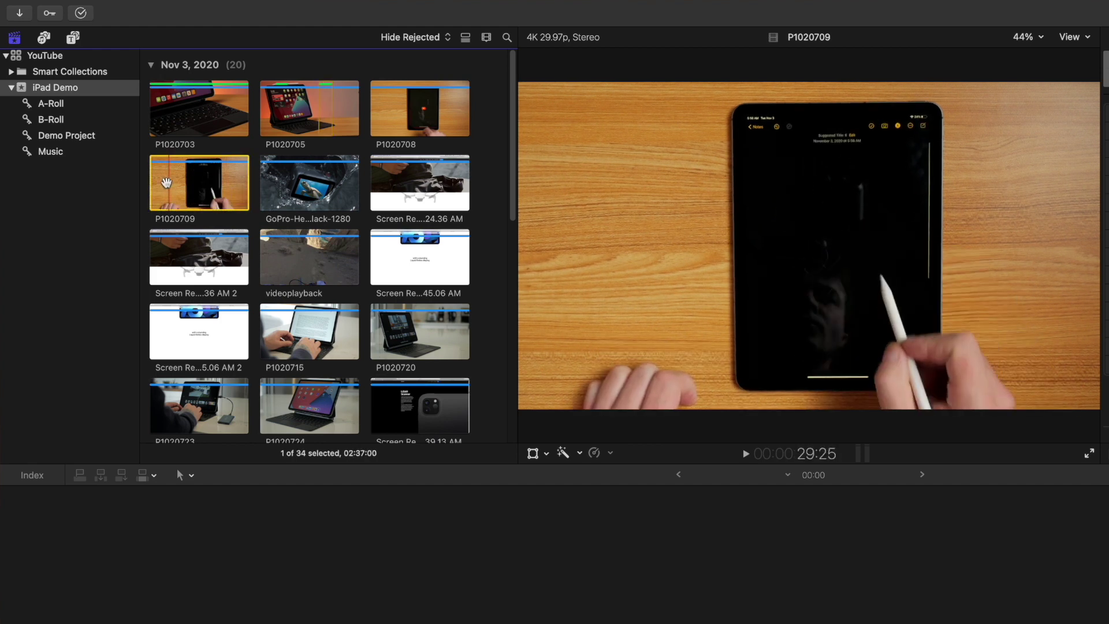
key(Delete)
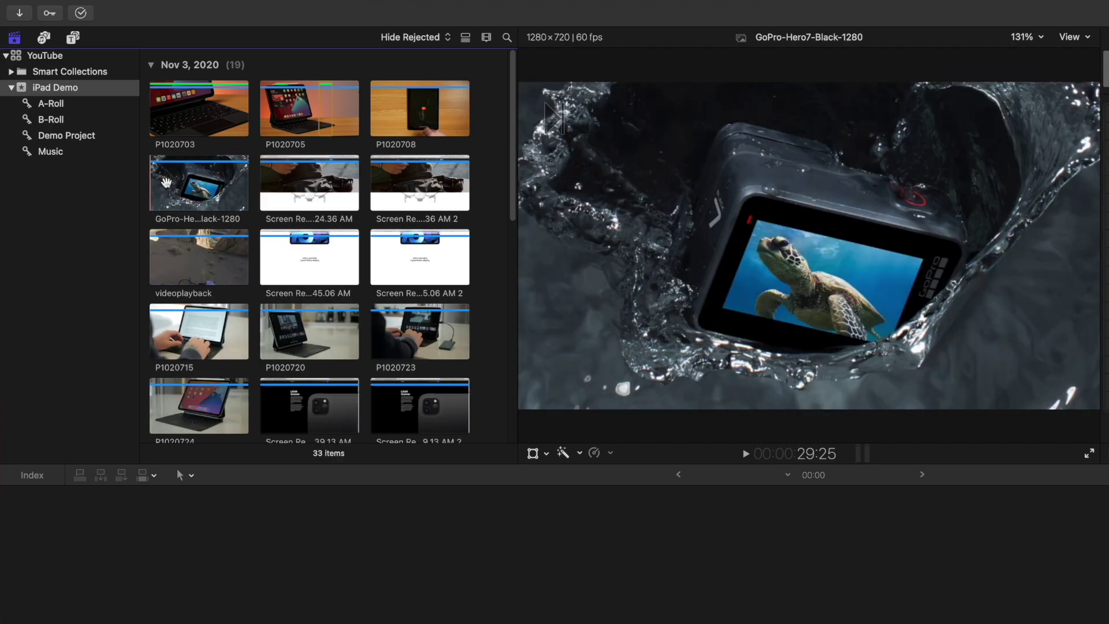
key(ctrl+c)
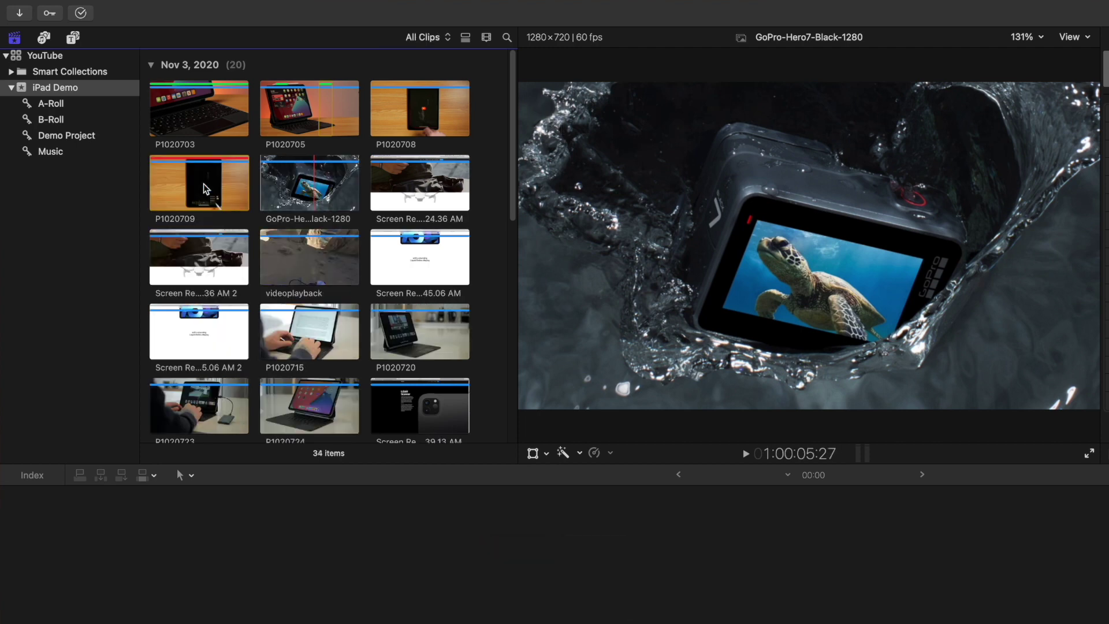
click(202, 183)
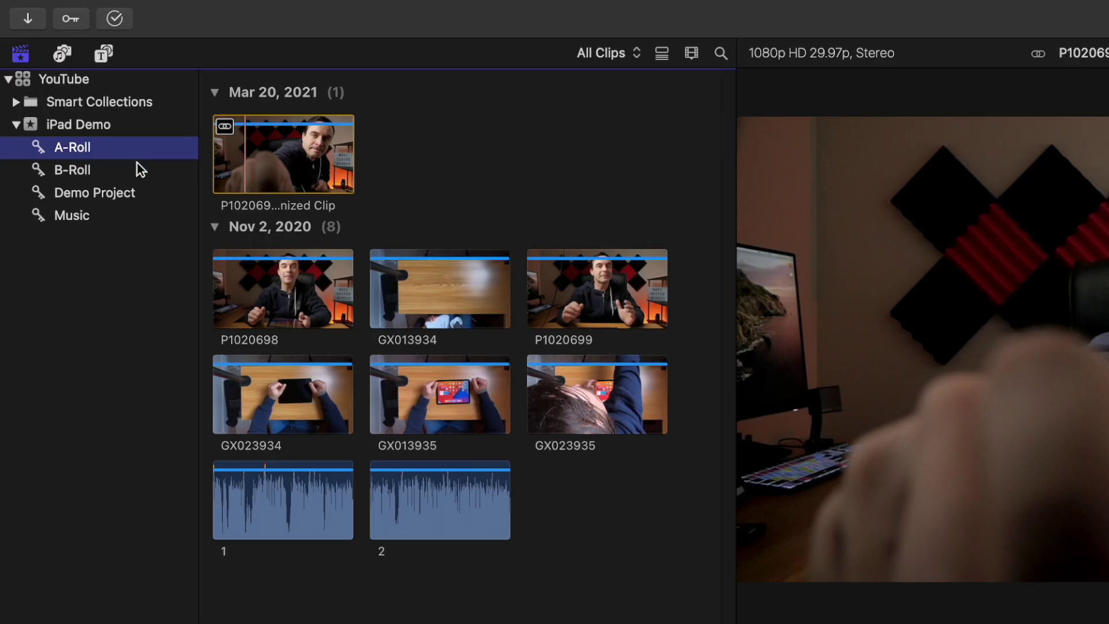
- Reject clip P1020698 and audio clip 1, then apply the Hide Rejected filter
click(310, 166)
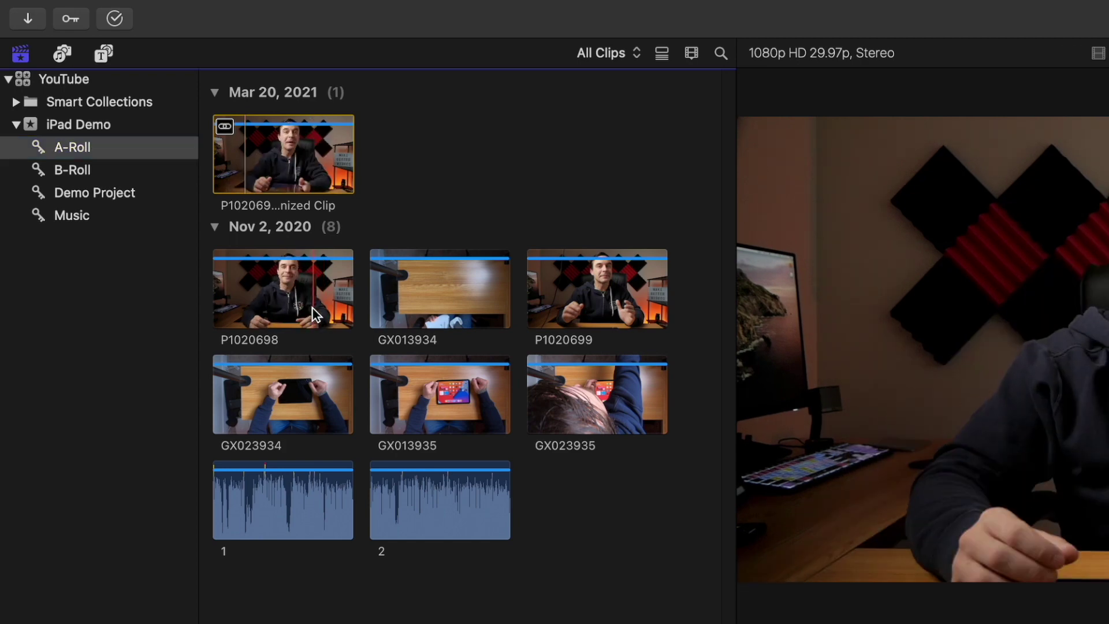
click(312, 306)
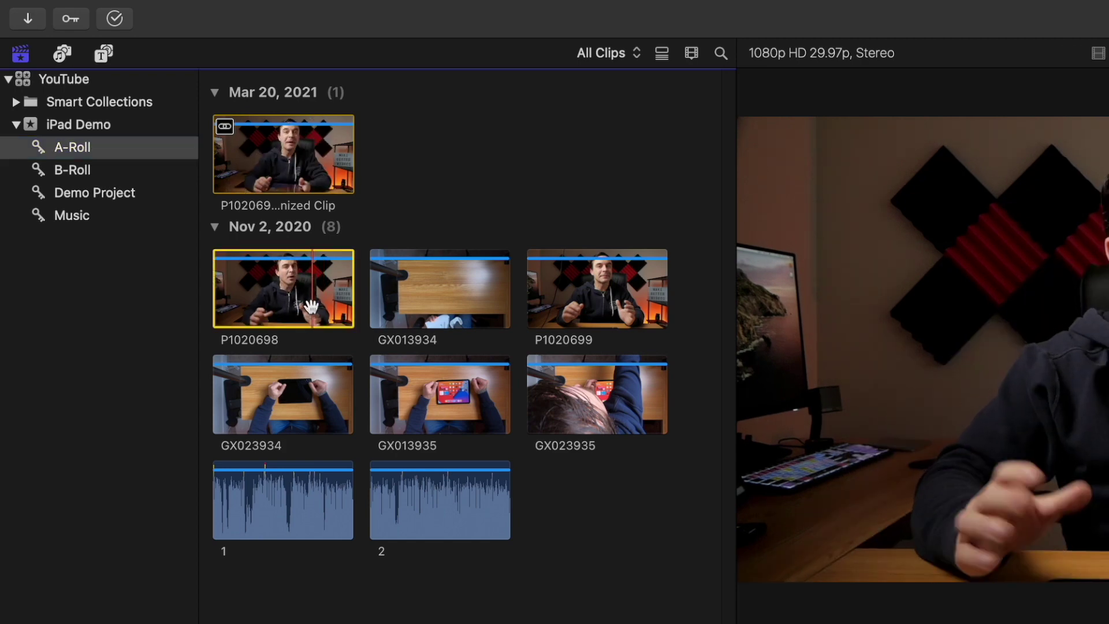
click(248, 514)
key(BackSpace)
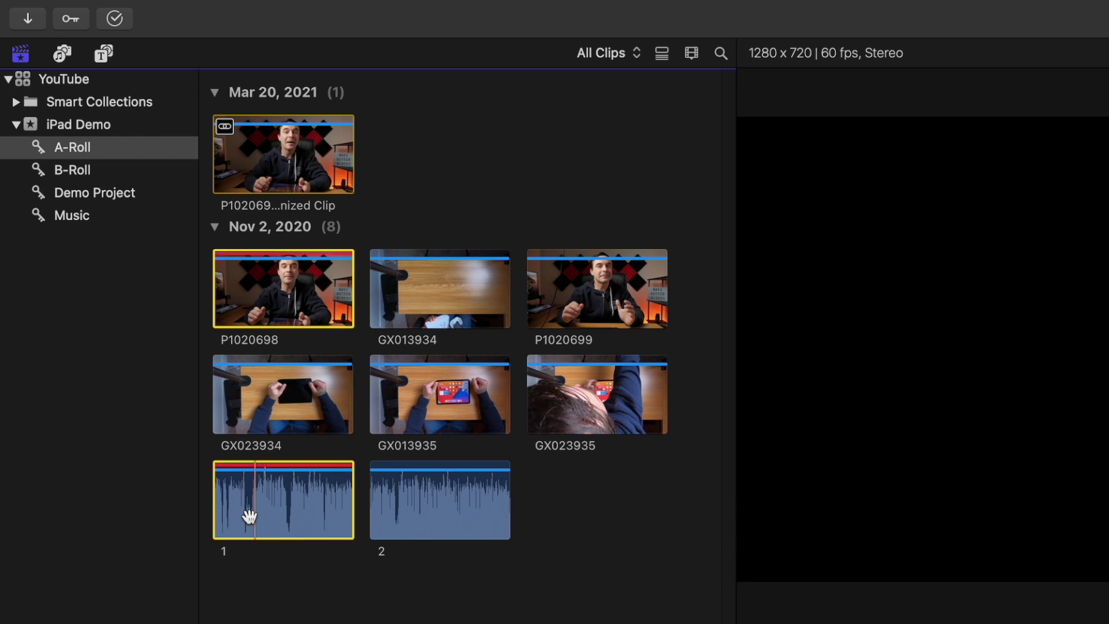
click(638, 53)
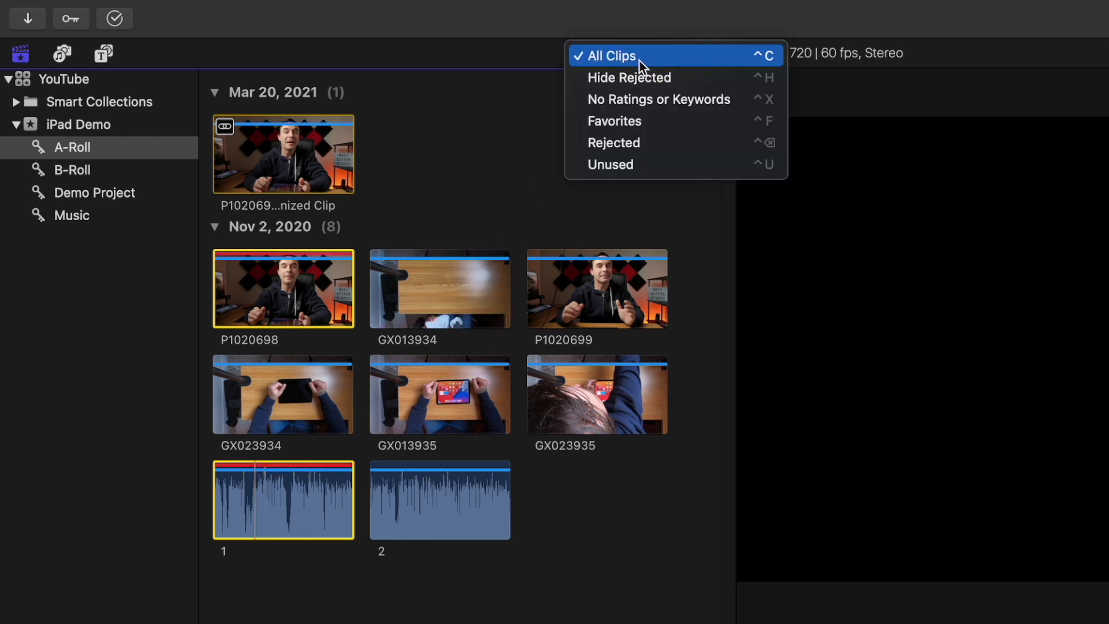
click(641, 77)
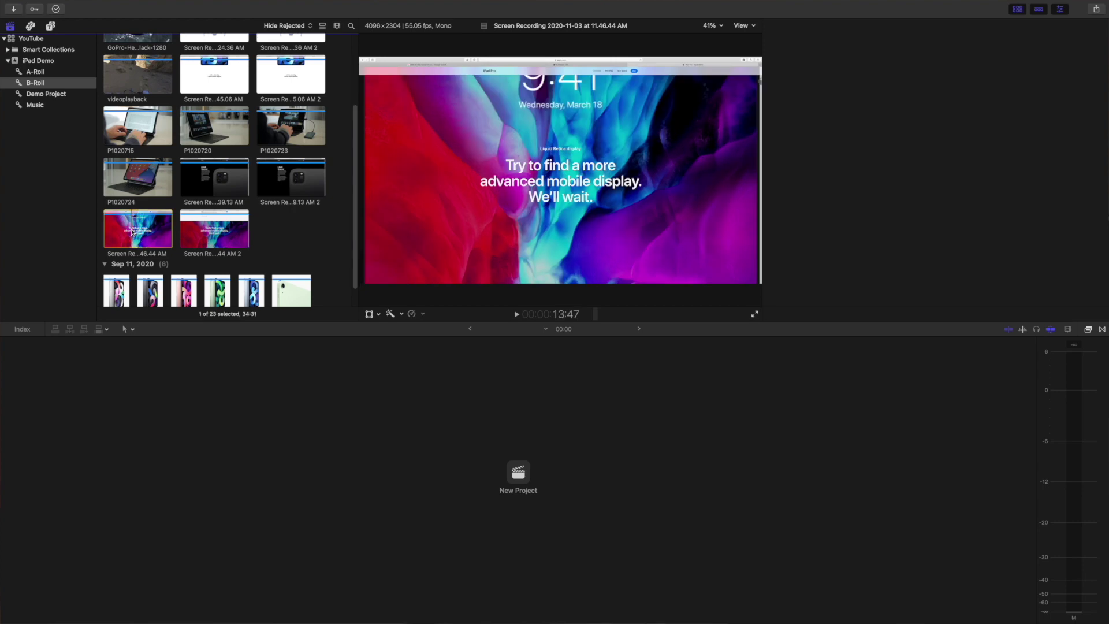
- Tag the 11.46.44 AM screen recording with a new 'Screen Recording' keyword and check its collection
click(133, 231)
key(super+k)
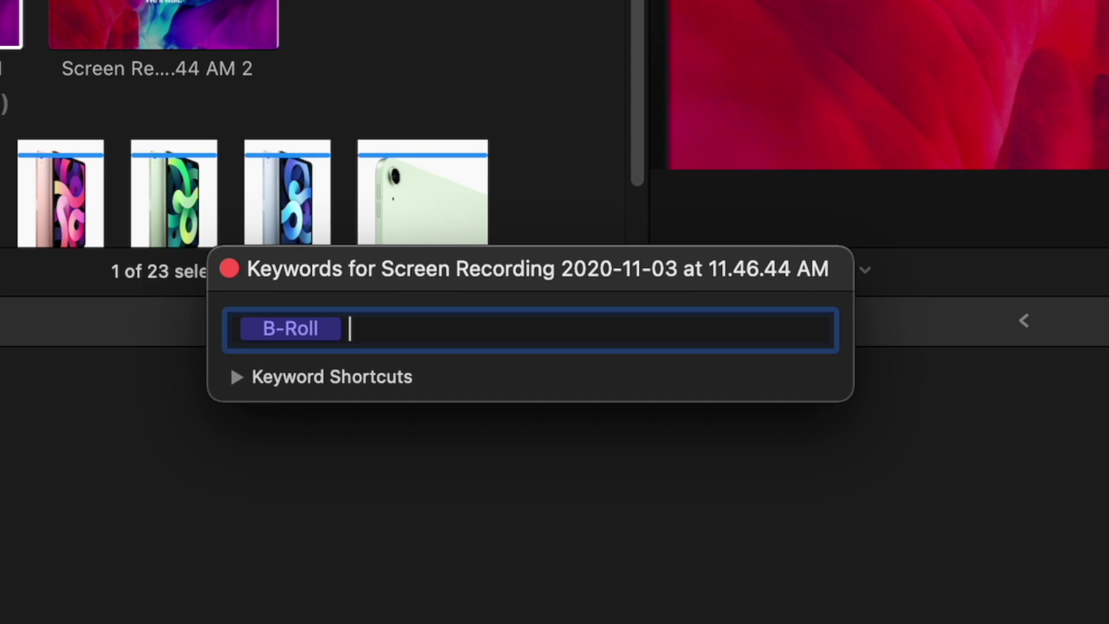
text(een Recording)
key(Return)
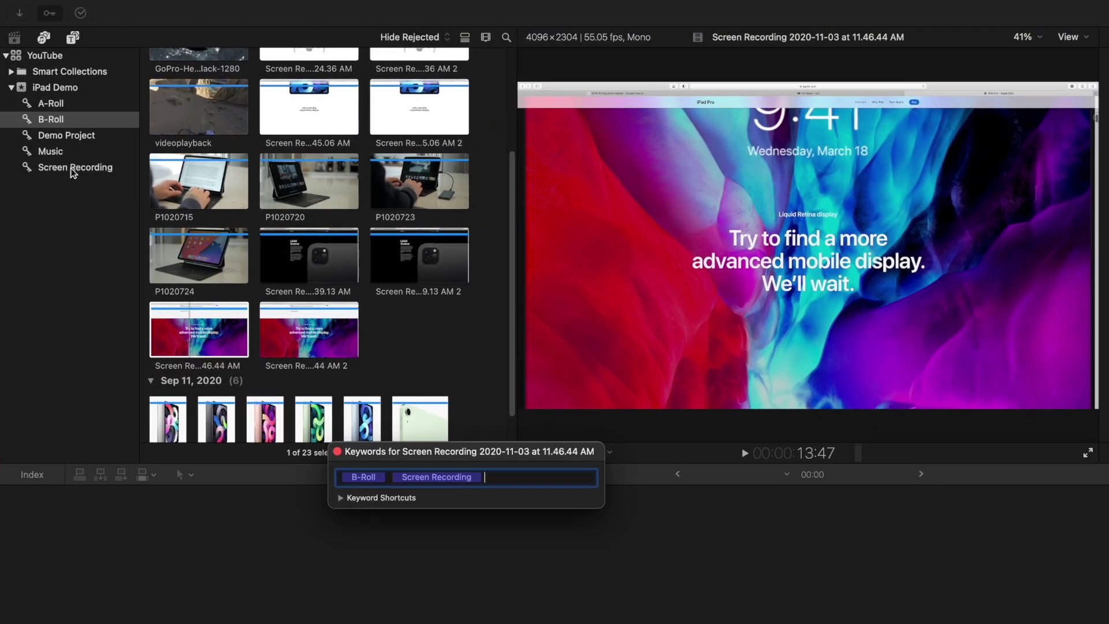
click(74, 167)
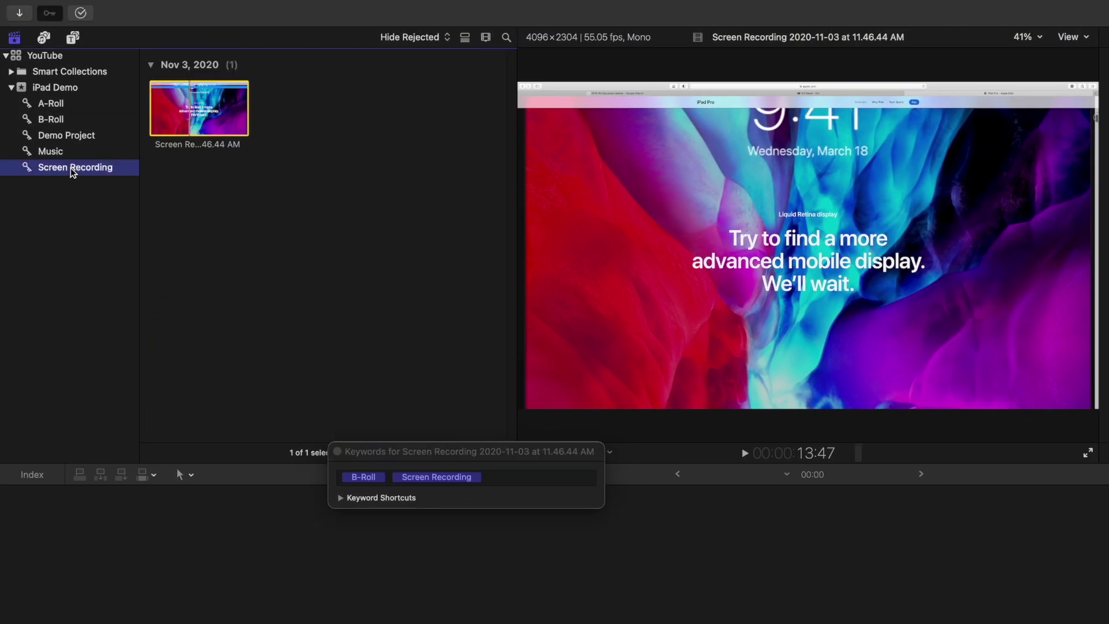
click(58, 120)
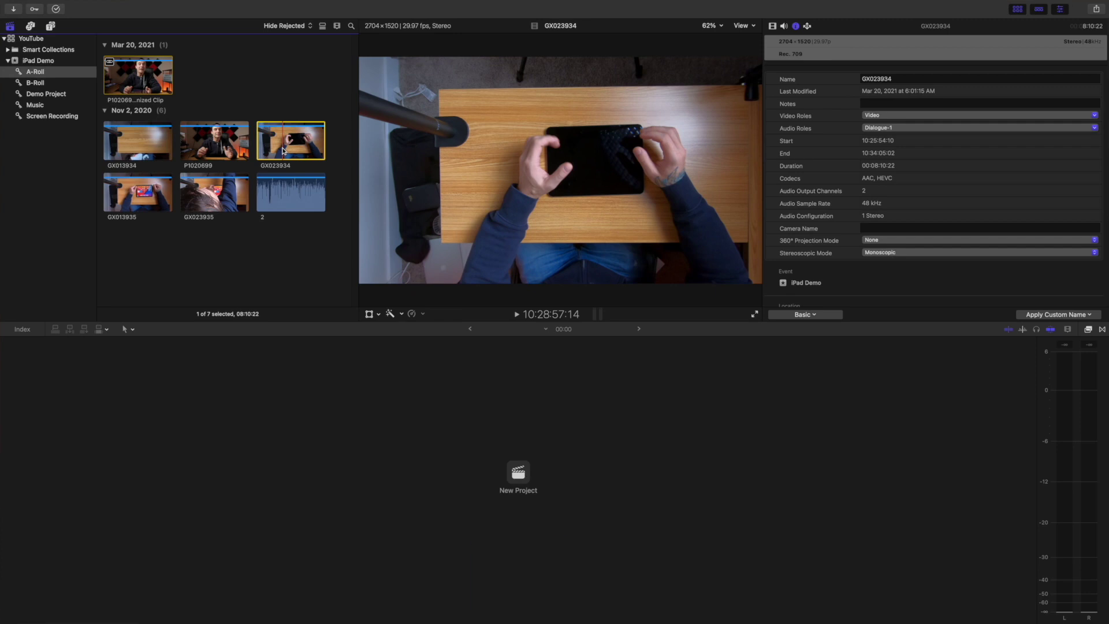
- Save 'Top Down' as keyword shortcut Control-2 and apply it to clip GX013934
key(super+k)
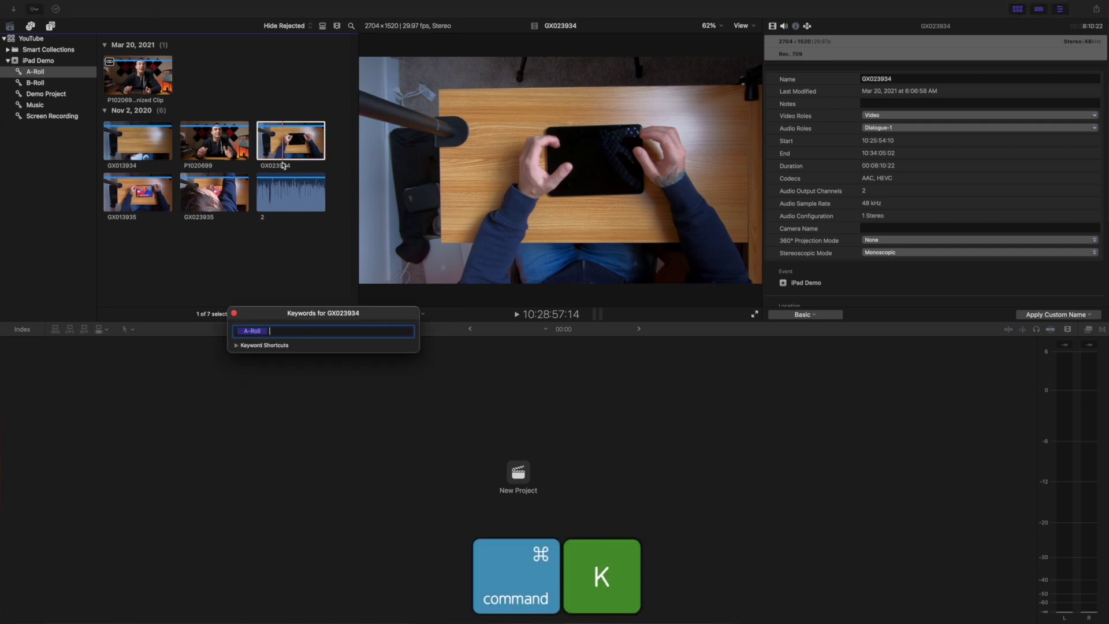
click(237, 345)
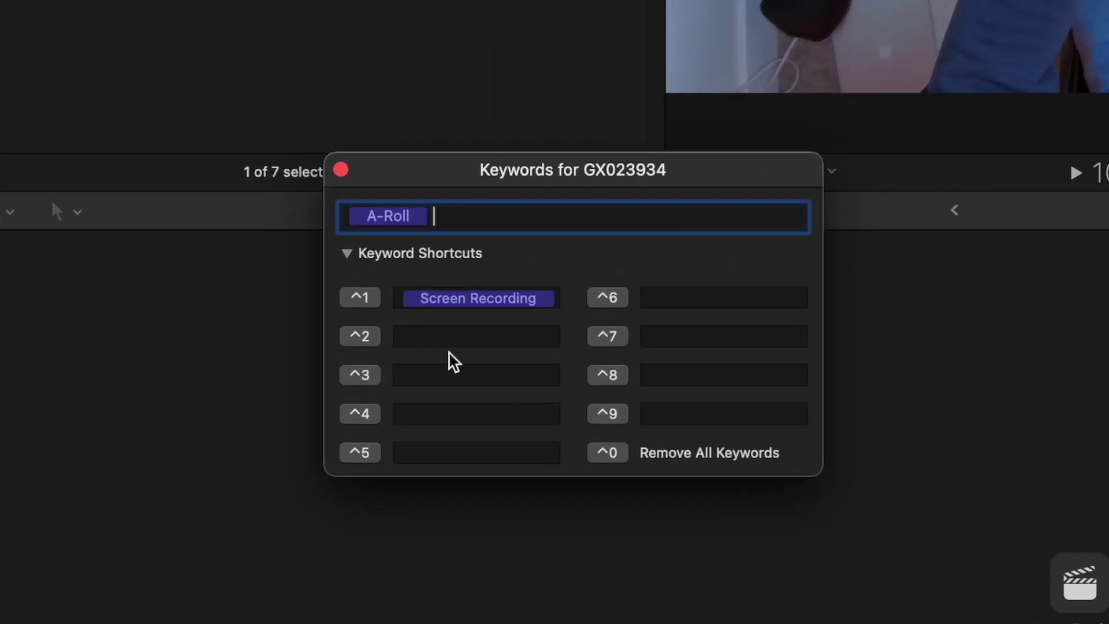
click(279, 377)
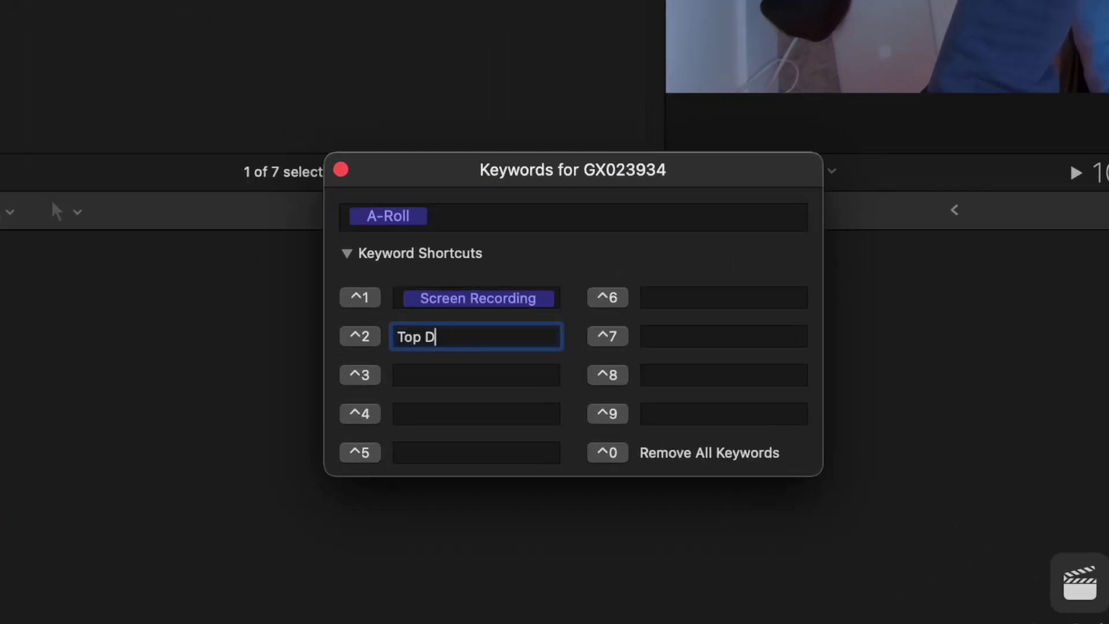
key(Return)
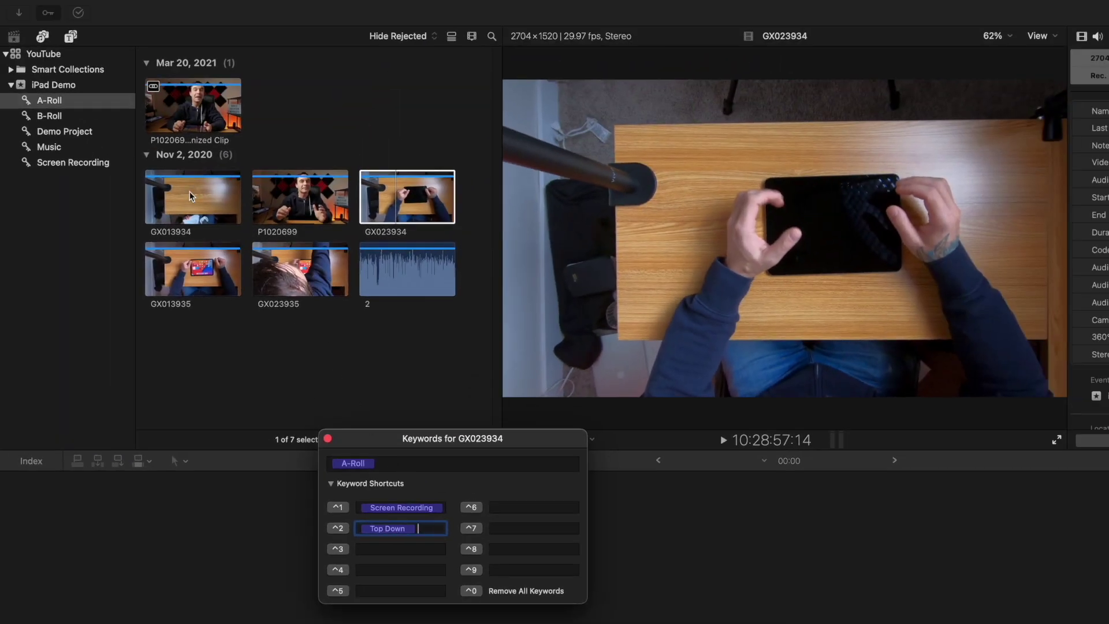
key(ctrl+2)
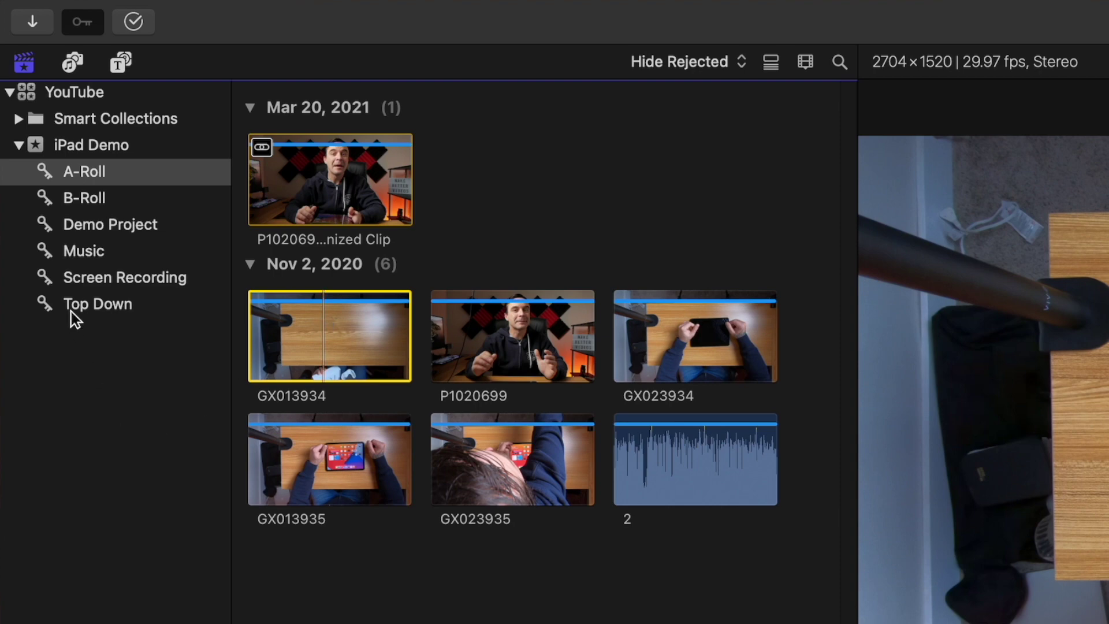
click(90, 304)
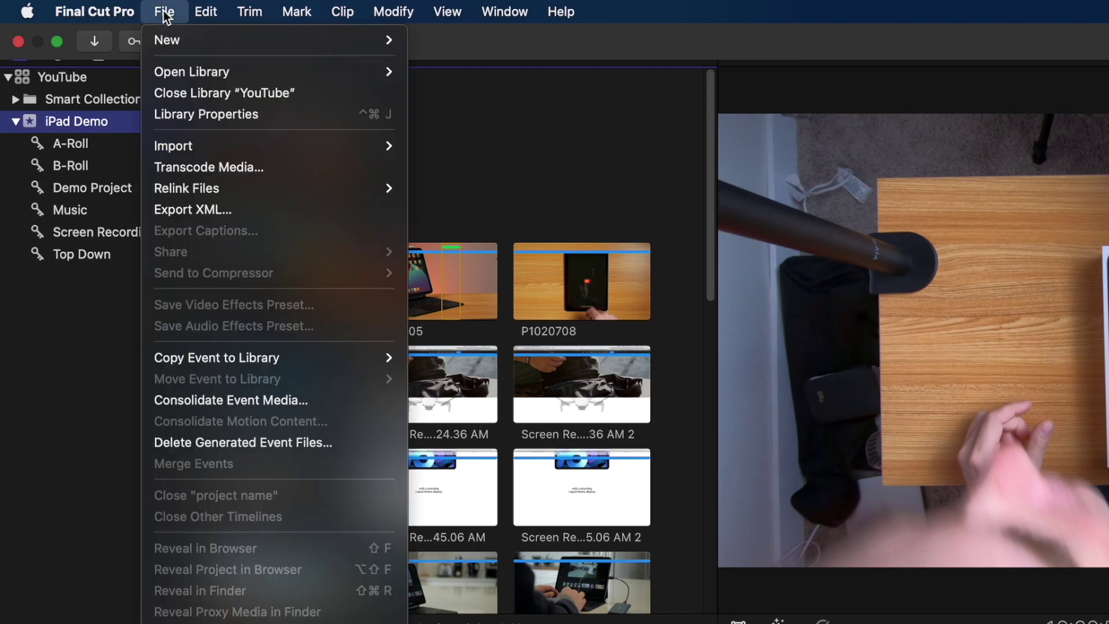
- Create a new smart collection named 'Still Images' and open its criteria window
click(165, 1)
mouse_move(365, 37)
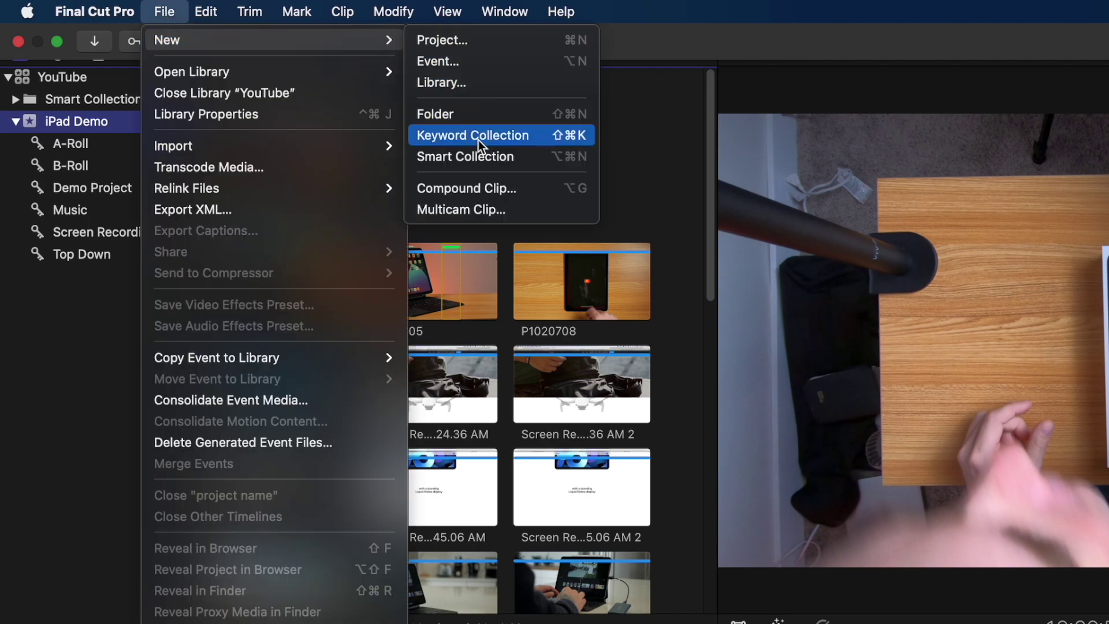
click(480, 155)
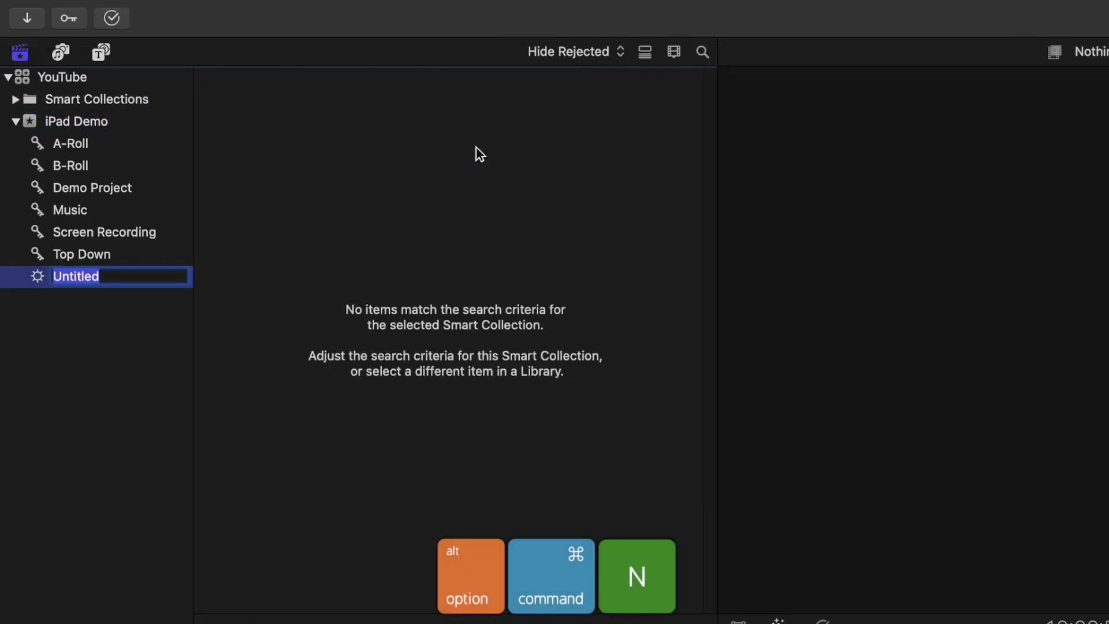
text(Still Images)
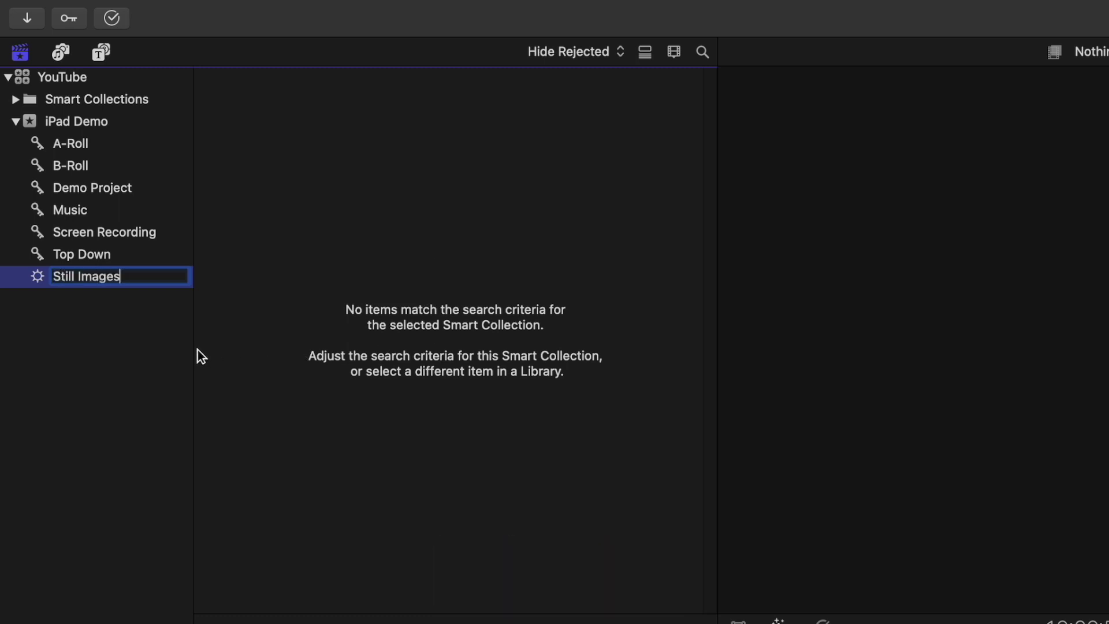
key(Return)
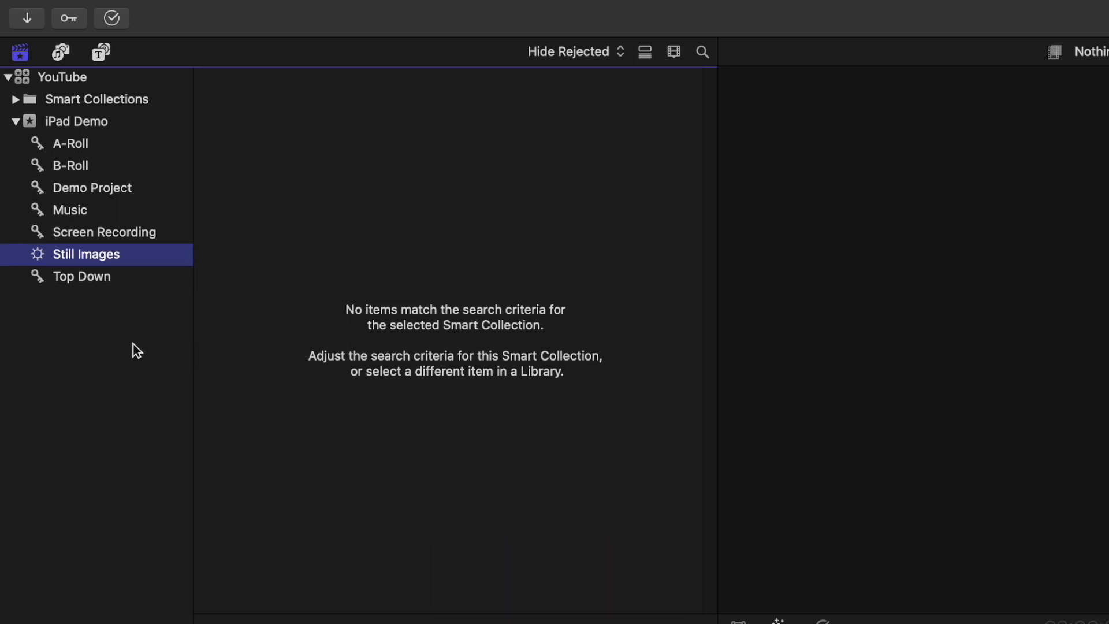
double_click(106, 257)
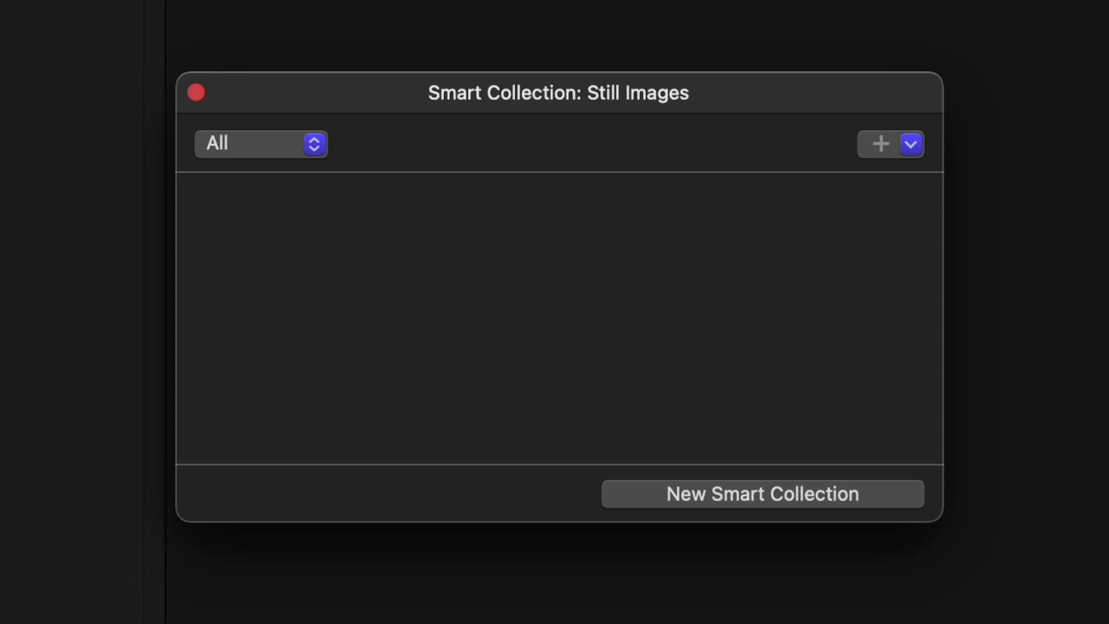
- Add a Media Type rule set to Stills, then preview one of the seven resulting still images
click(873, 147)
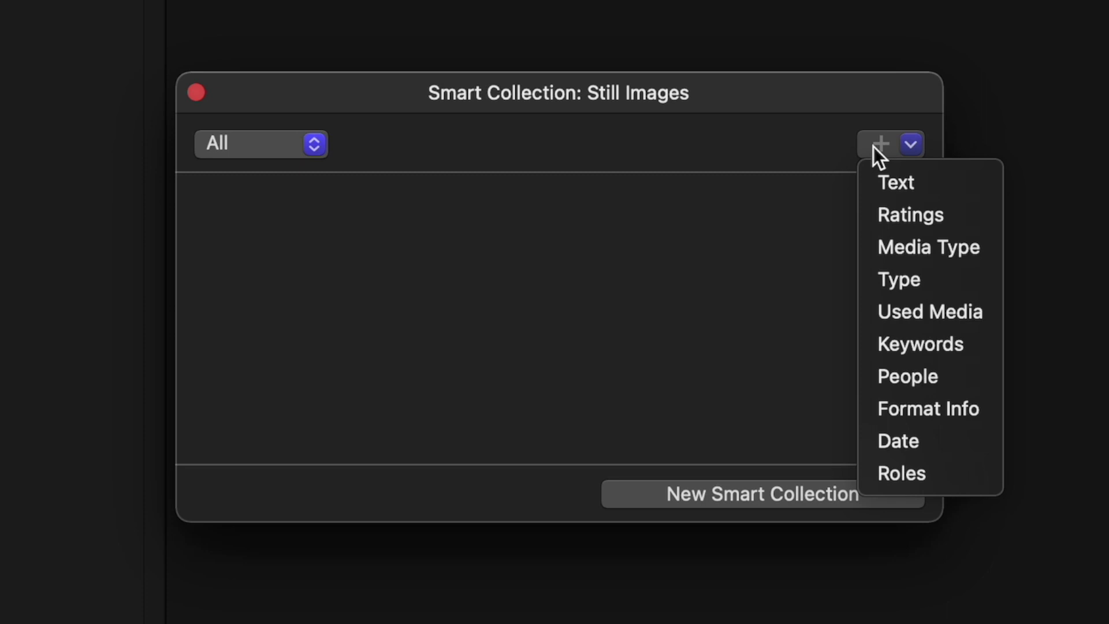
click(926, 246)
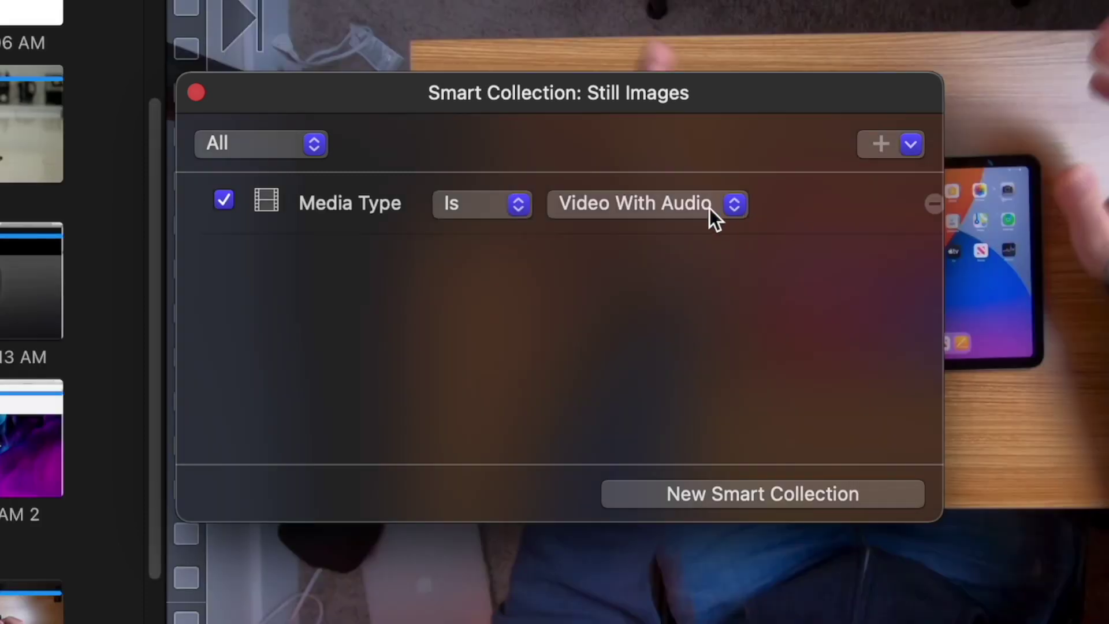
click(723, 204)
click(556, 297)
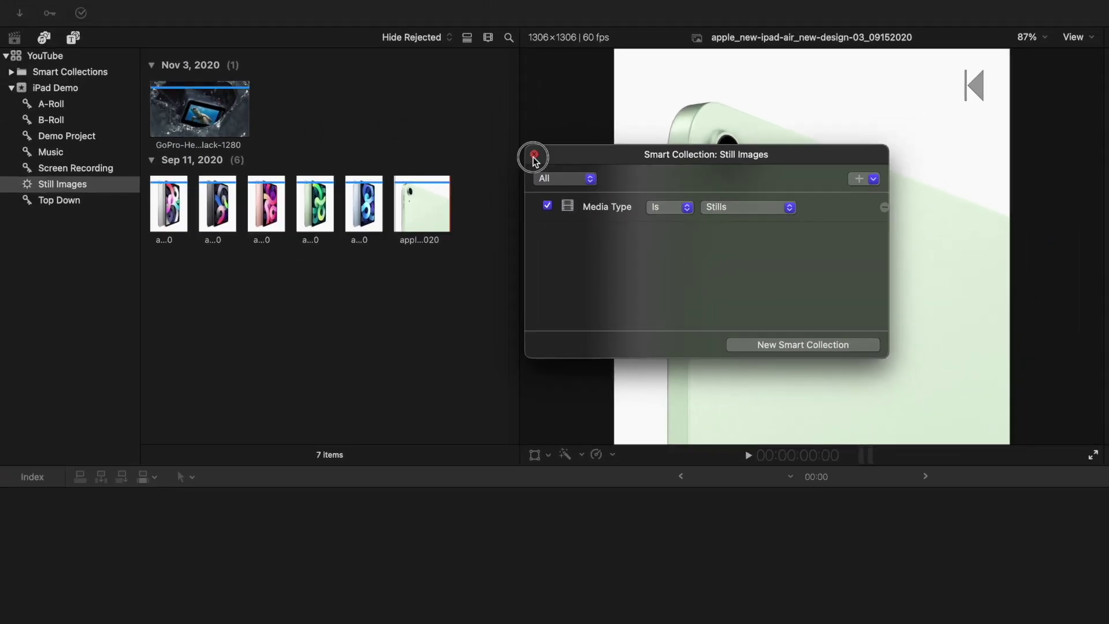
click(453, 140)
click(163, 201)
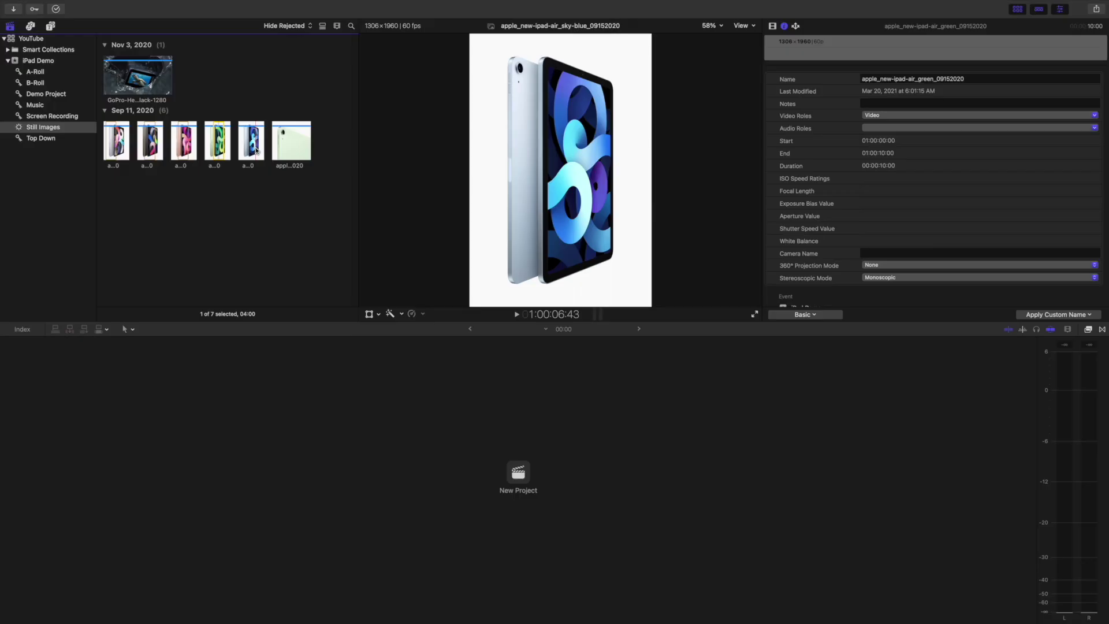
- Create a smart collection named 'B-Roll 4K Fav' and open its empty criteria window
key(alt+super+n)
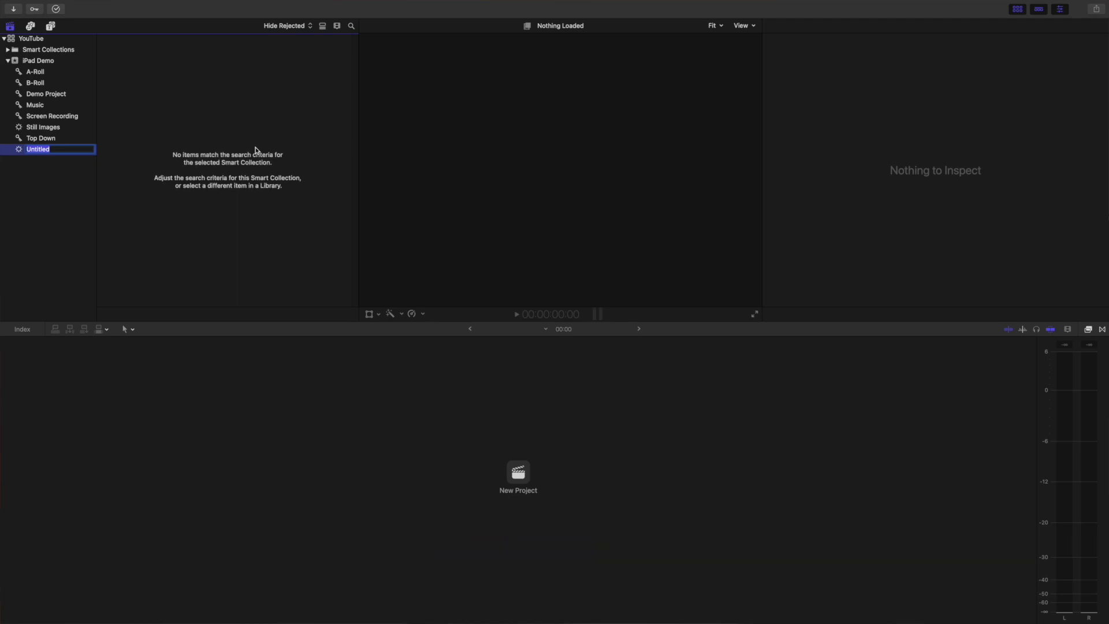
text(B-Roll 4K Fav)
key(Return)
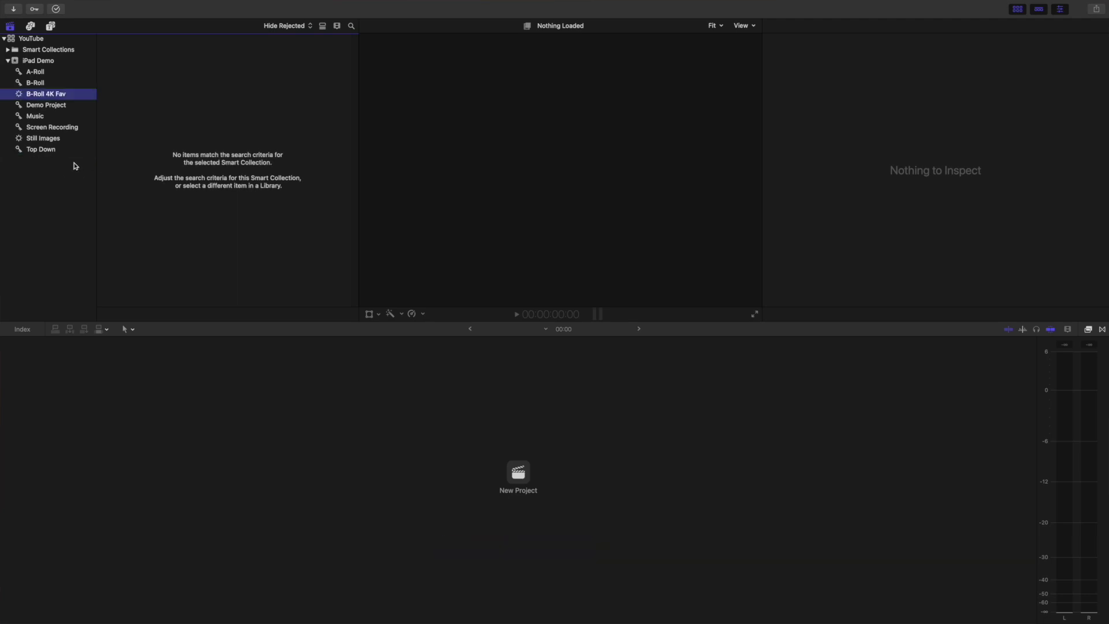
double_click(59, 94)
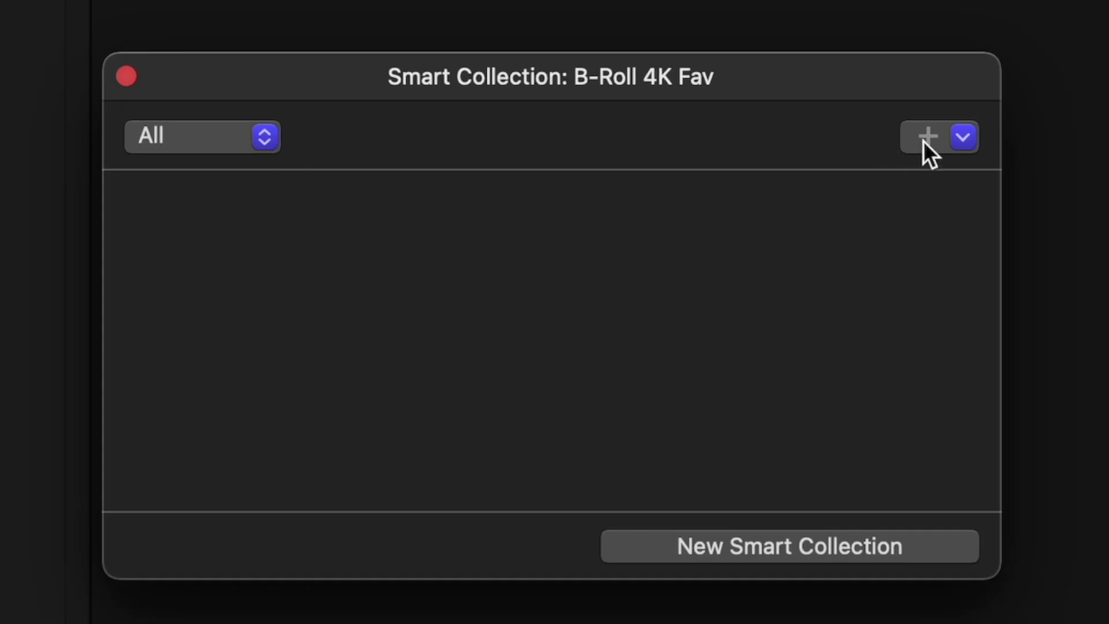
- Add a Keywords rule to B-Roll 4K Fav with every keyword cleared except B-Roll
click(923, 143)
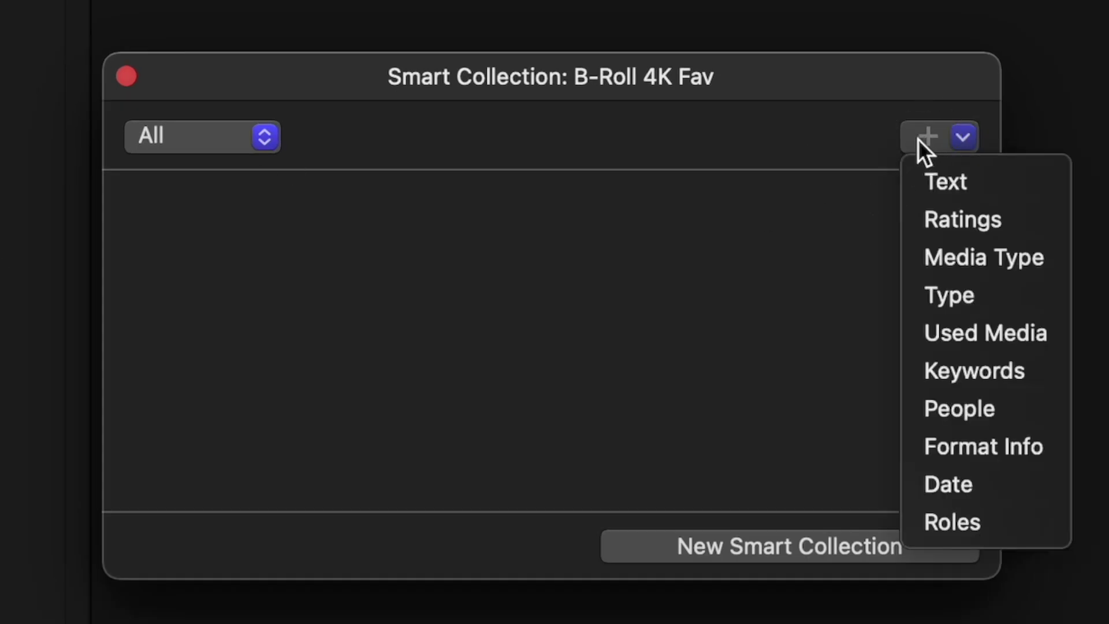
click(953, 370)
click(772, 208)
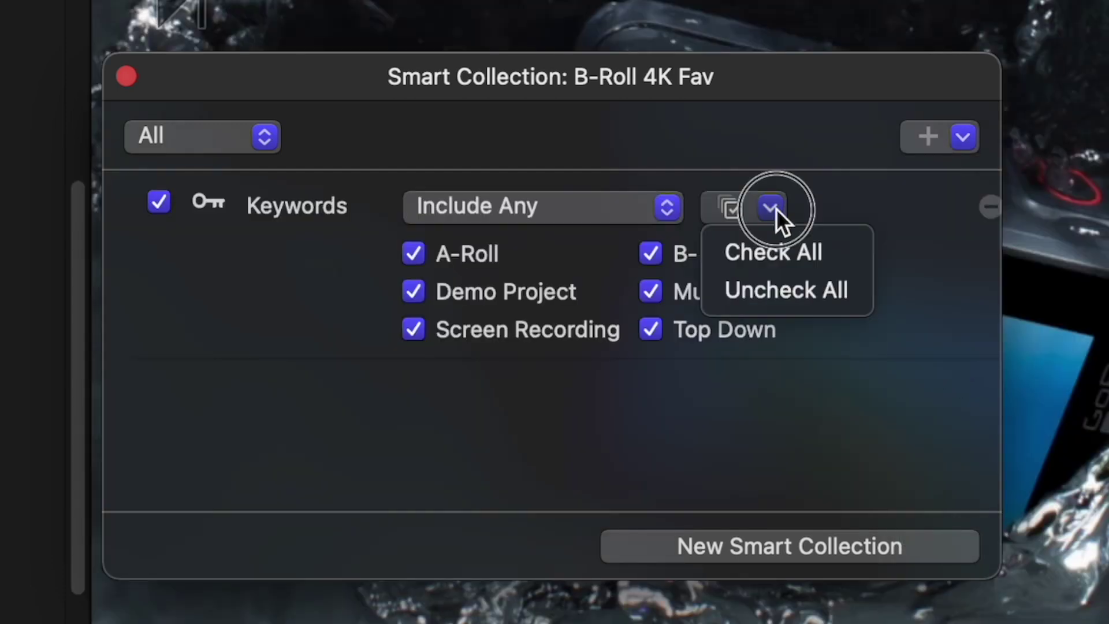
click(766, 278)
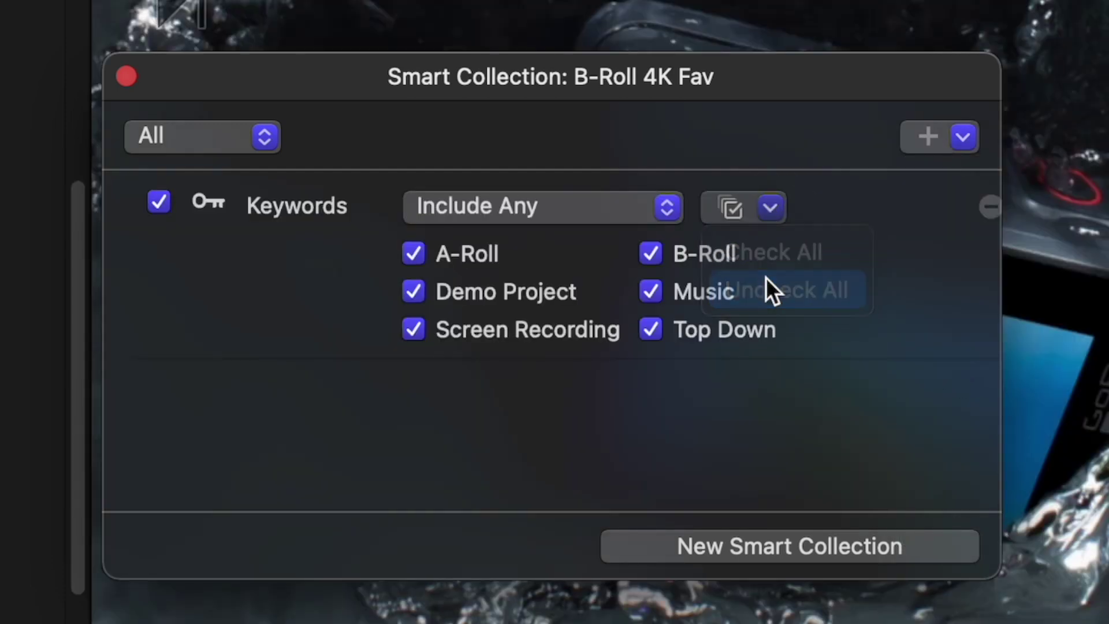
click(661, 252)
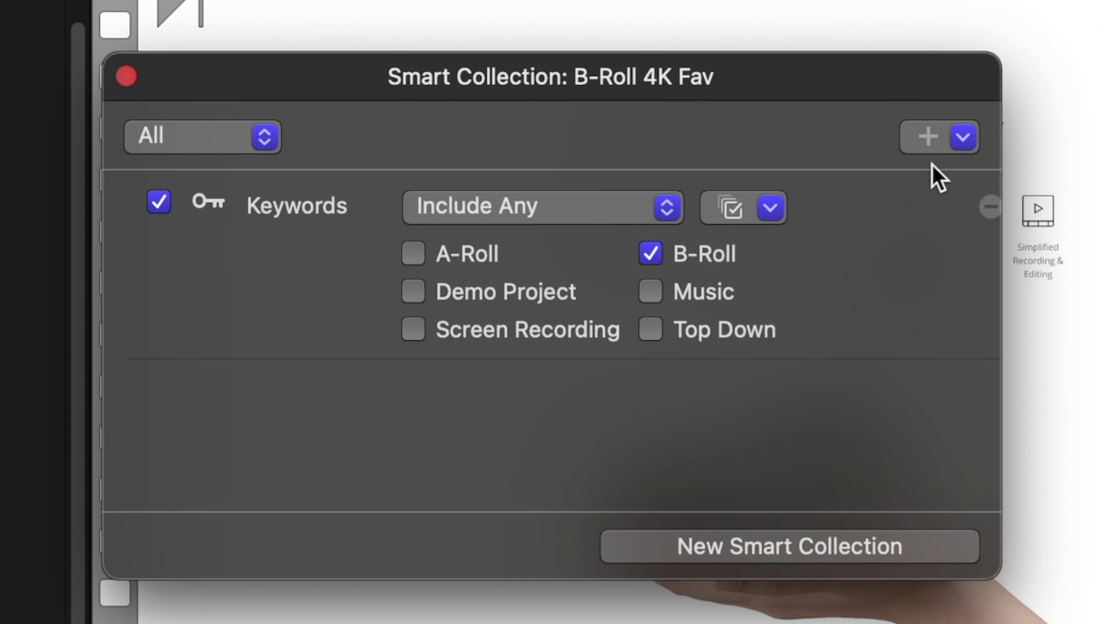
click(929, 136)
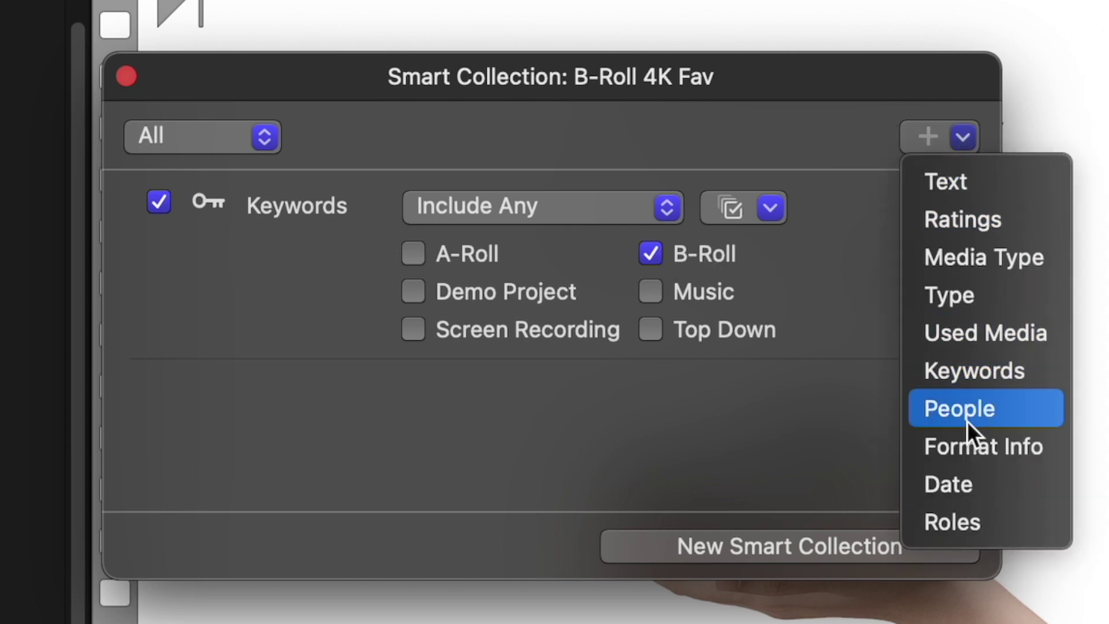
- Add a Format Info rule requiring Frame Size Is 3840x2160
click(971, 446)
click(647, 391)
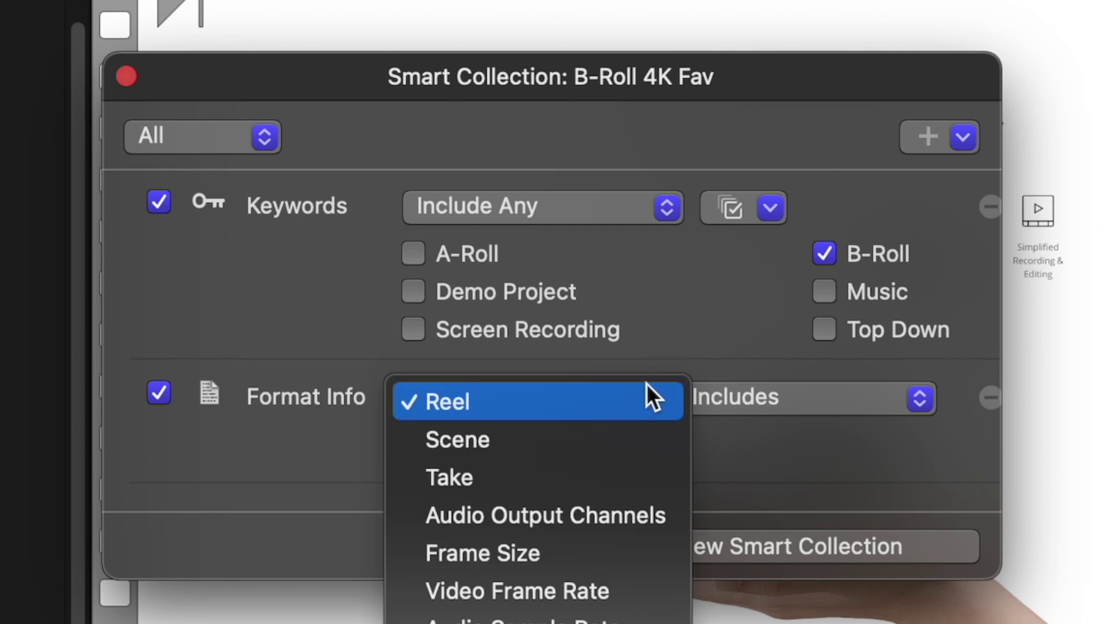
click(570, 537)
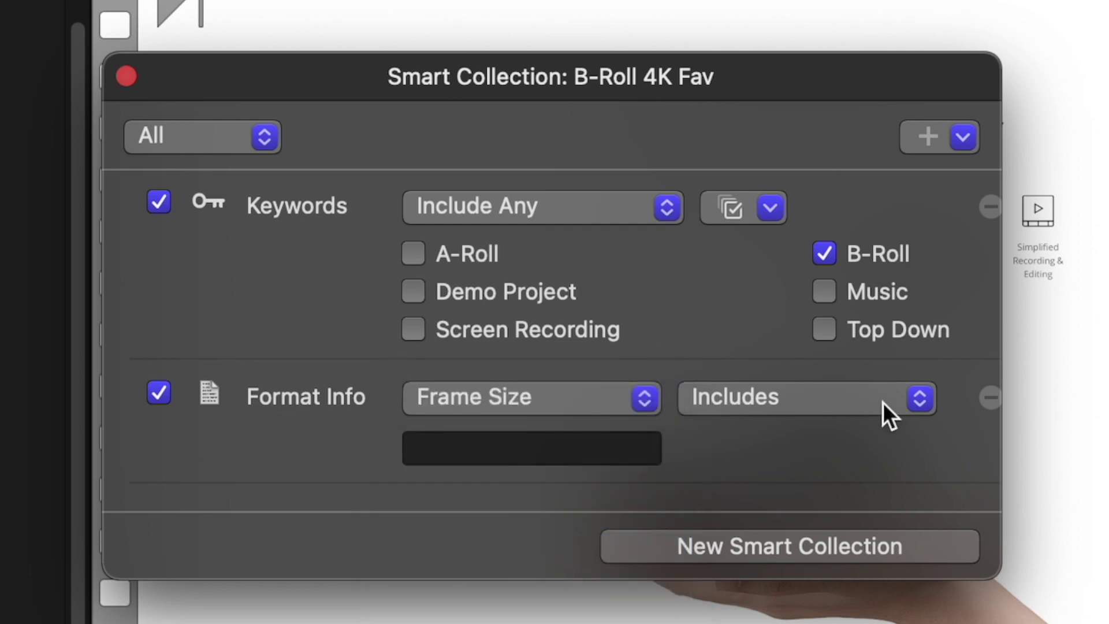
click(884, 414)
click(817, 484)
click(566, 440)
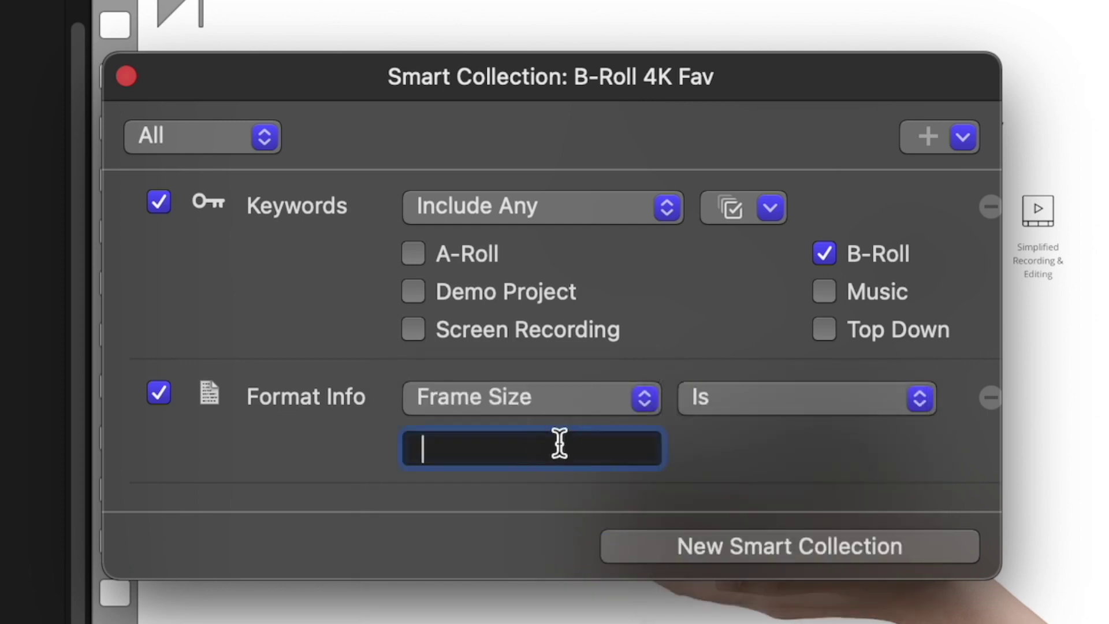
text(3840x2160)
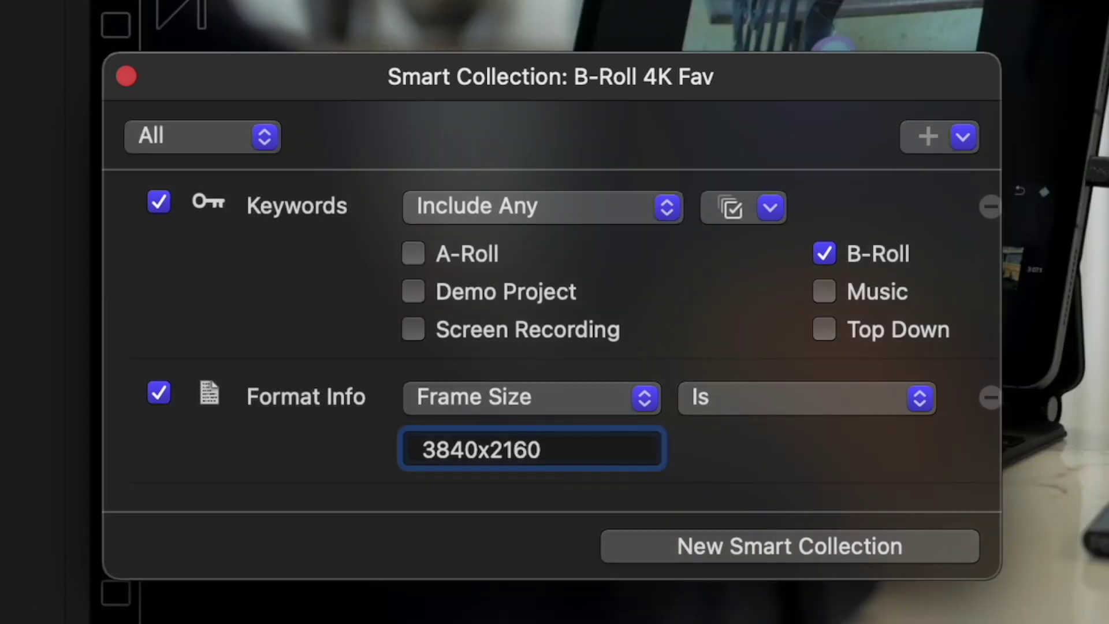
- Add a Ratings rule set to Favorites and close the smart collection window
click(927, 133)
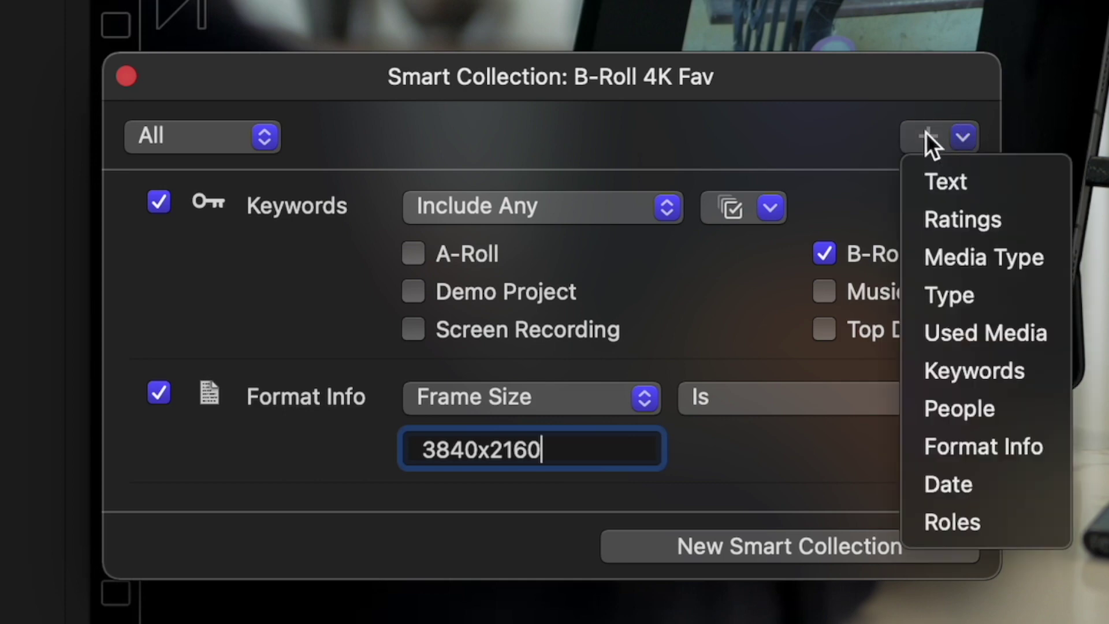
click(936, 213)
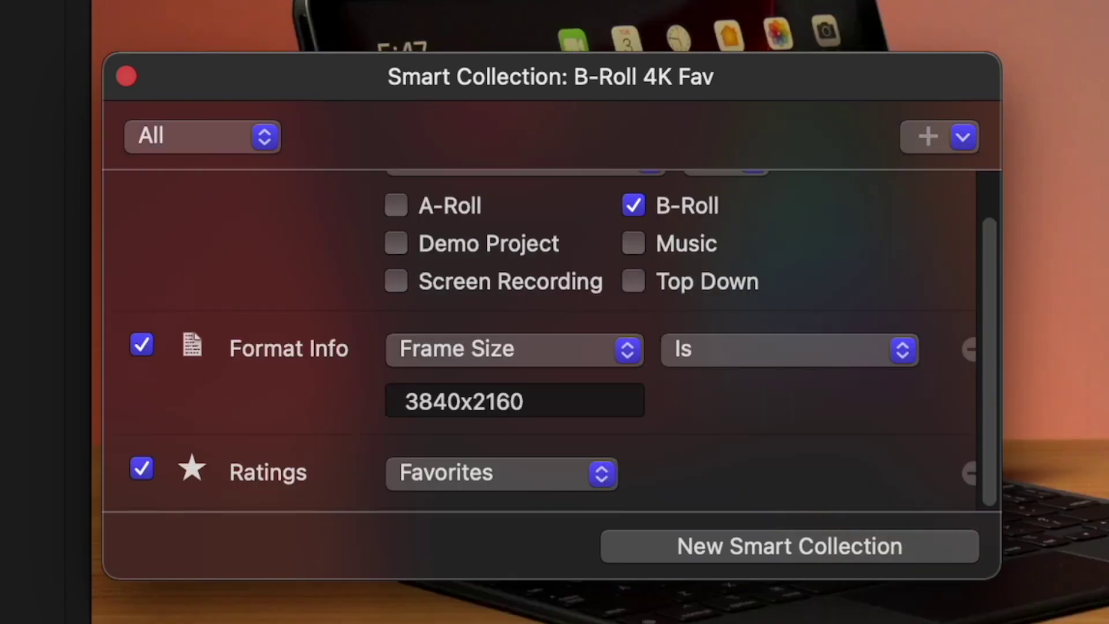
click(603, 466)
click(602, 466)
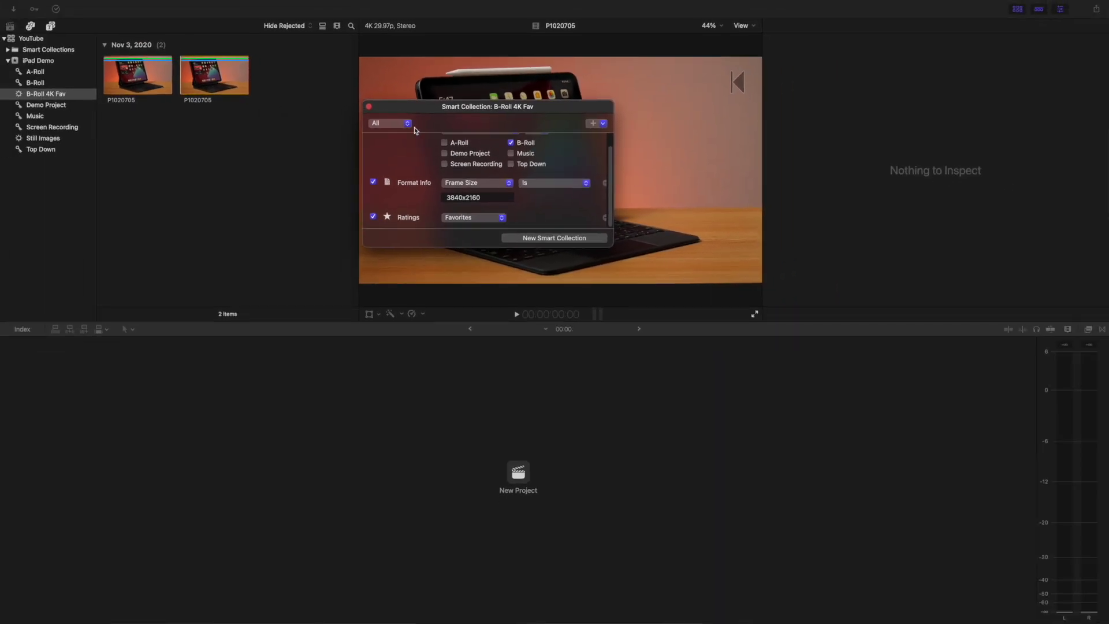
click(369, 108)
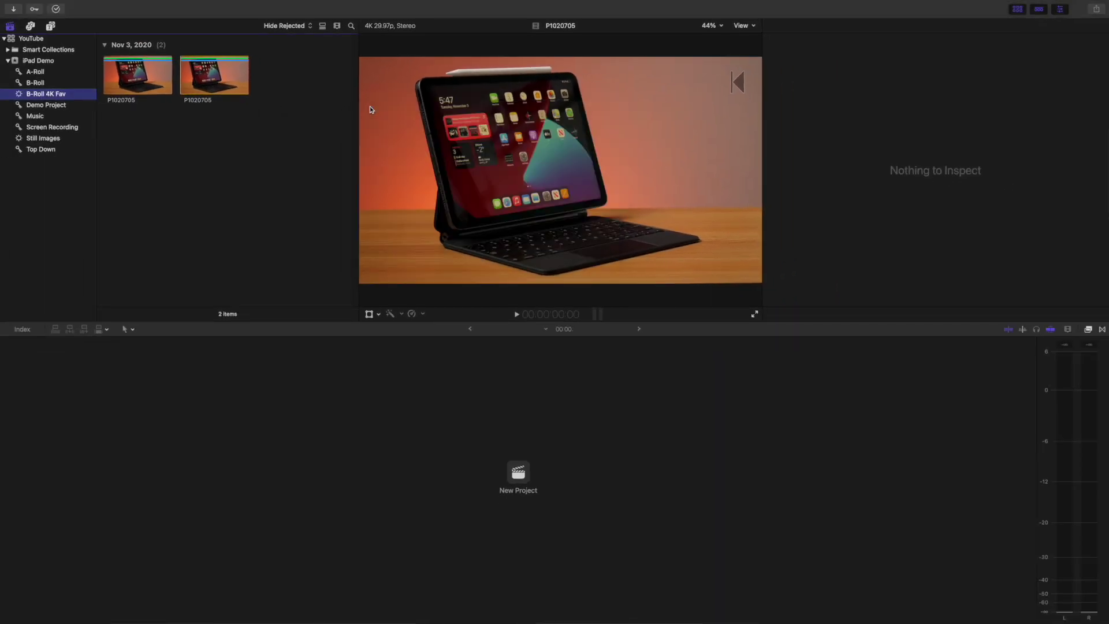